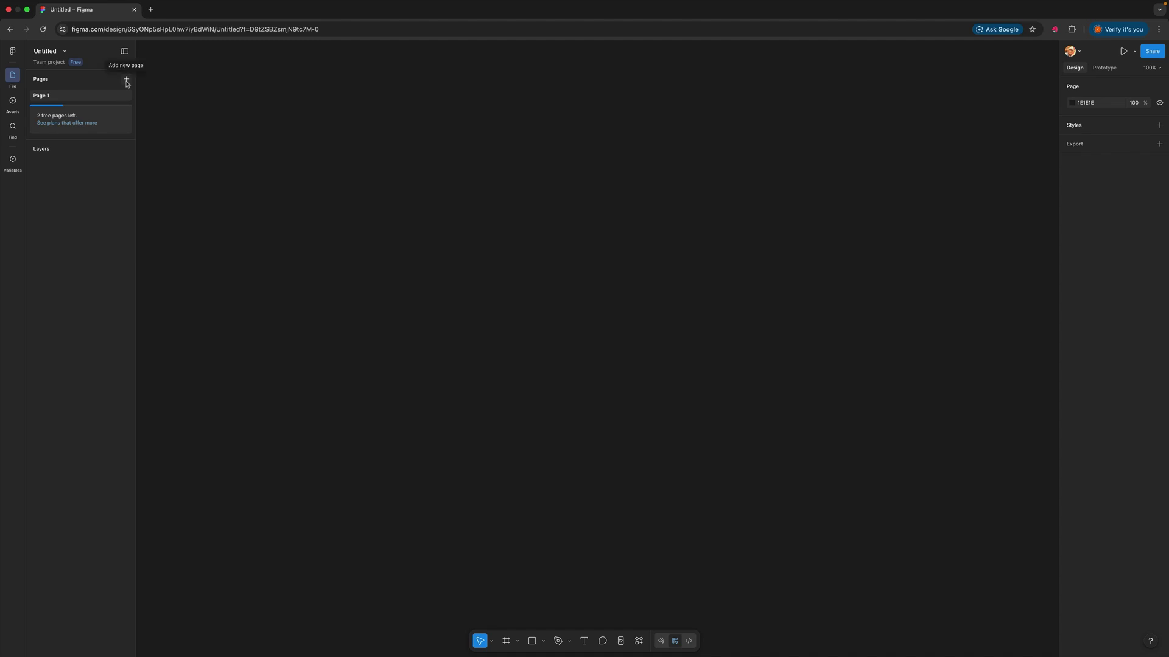
Add a second page to the file and rename the first page Desktop Layout.
{"action": "left_click", "coordinate": [127, 80]}
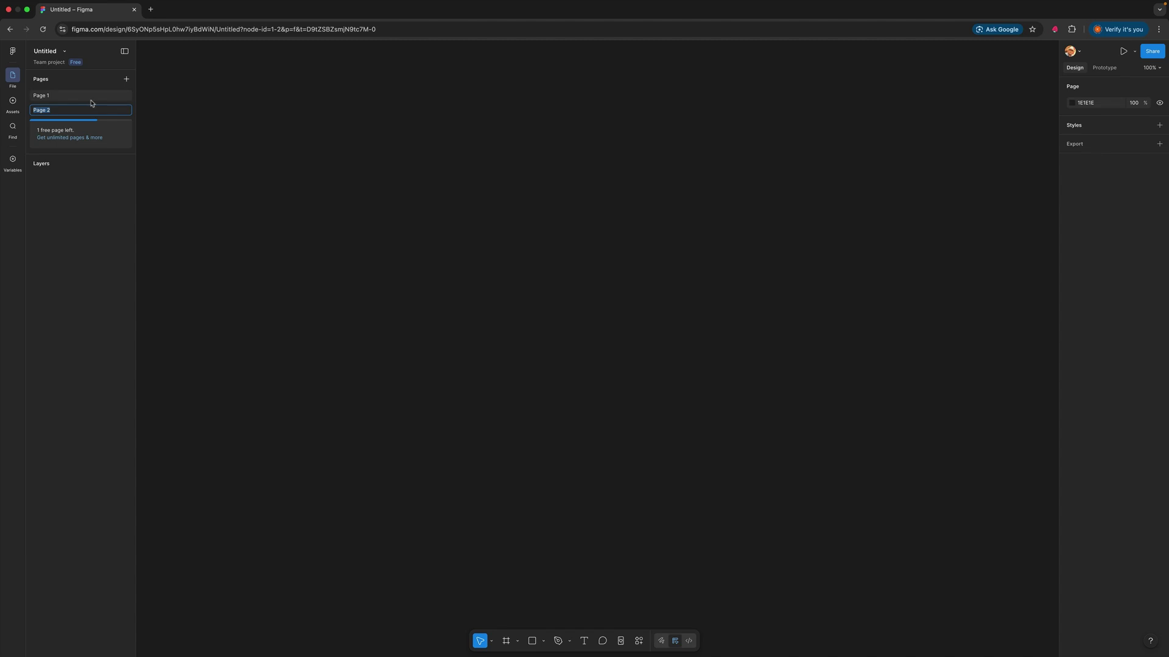
{"action": "left_click", "coordinate": [54, 97]}
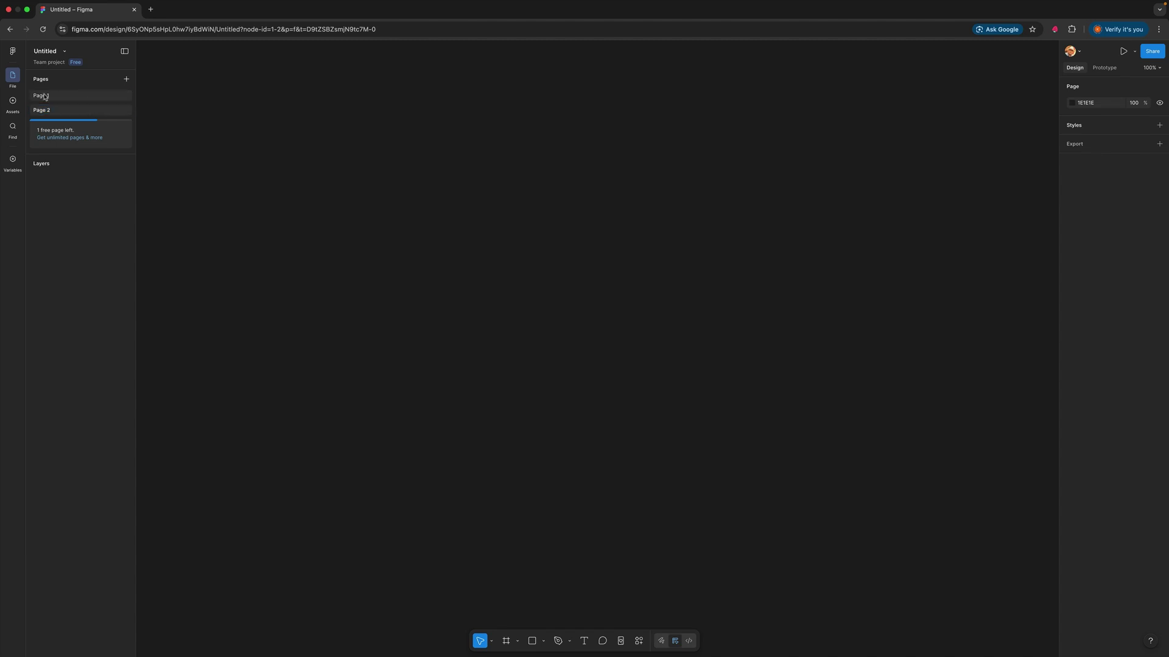
{"action": "double_click", "coordinate": [110, 100]}
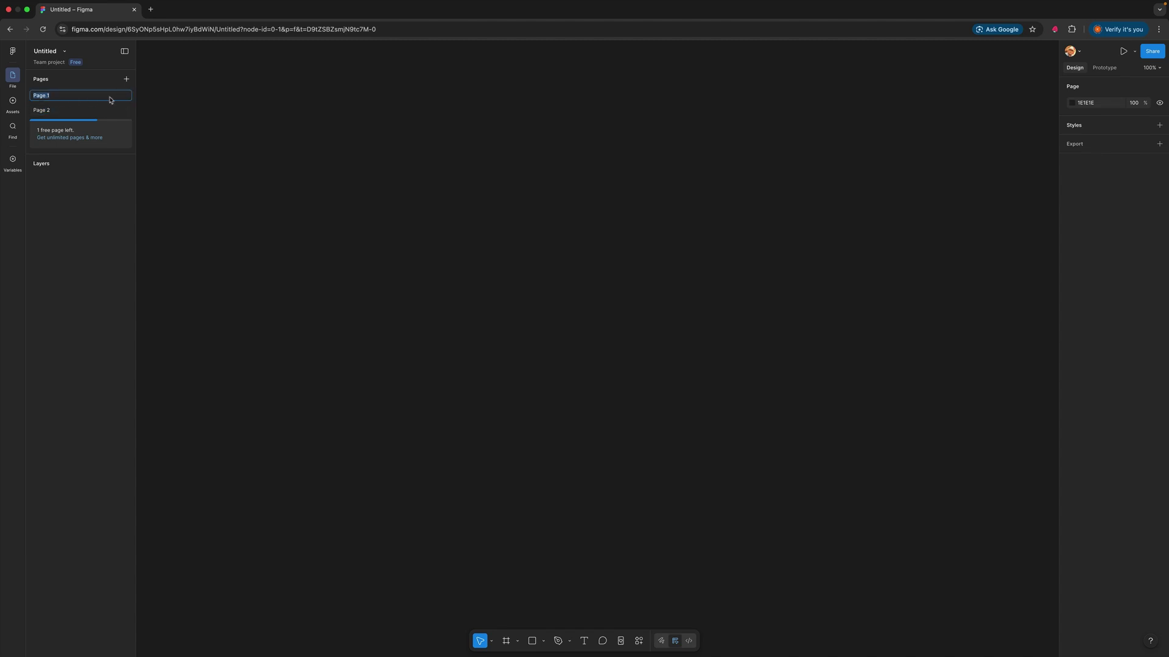
{"action": "type", "text": "Desktop Layout"}
{"action": "key", "text": "Return"}
Rename the second page Mobile Layout.
{"action": "double_click", "coordinate": [46, 114]}
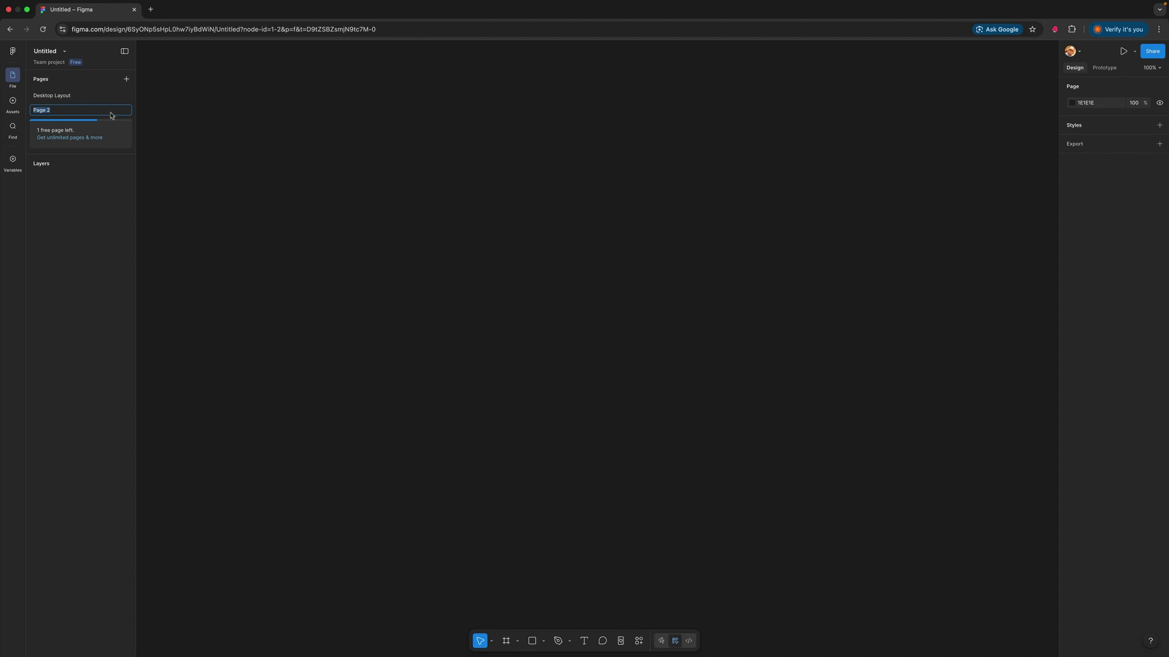
{"action": "type", "text": "Mobile Layout"}
{"action": "key", "text": "Return"}
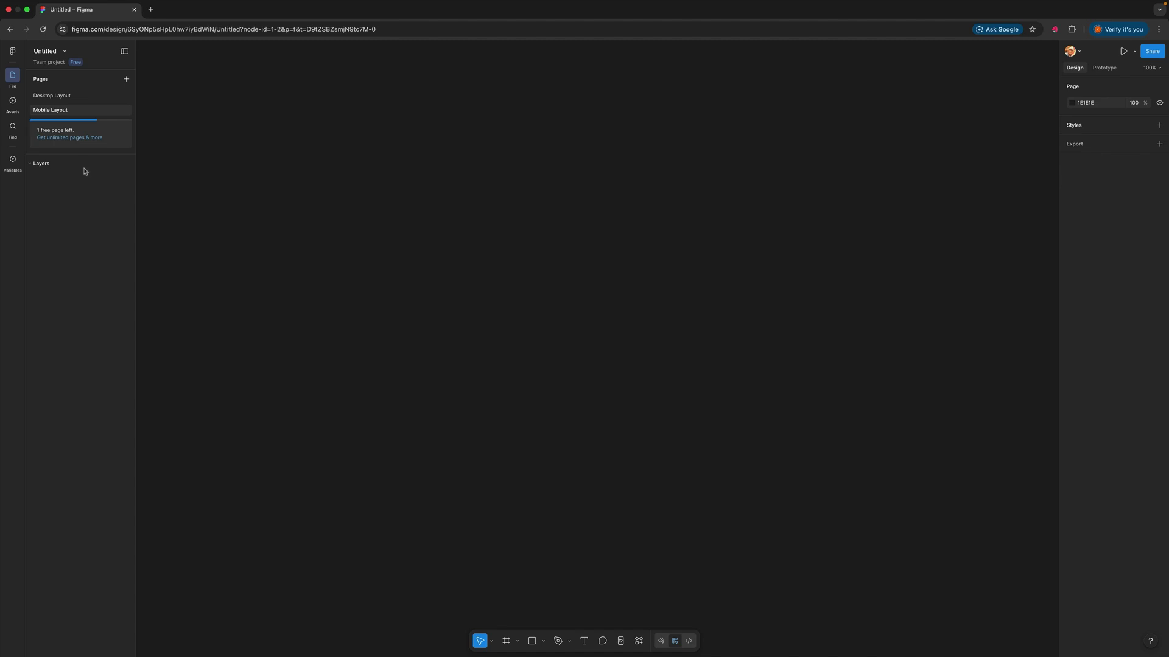
Draw a tall rectangle about 330 × 499 on the Mobile Layout page and rename its layer Square.
{"action": "left_click", "coordinate": [531, 642]}
{"action": "mouse_move", "coordinate": [485, 239]}
{"action": "left_mouse_down"}
{"action": "mouse_move", "coordinate": [707, 416]}
{"action": "mouse_move", "coordinate": [651, 432]}
{"action": "mouse_move", "coordinate": [636, 468]}
{"action": "left_mouse_up"}
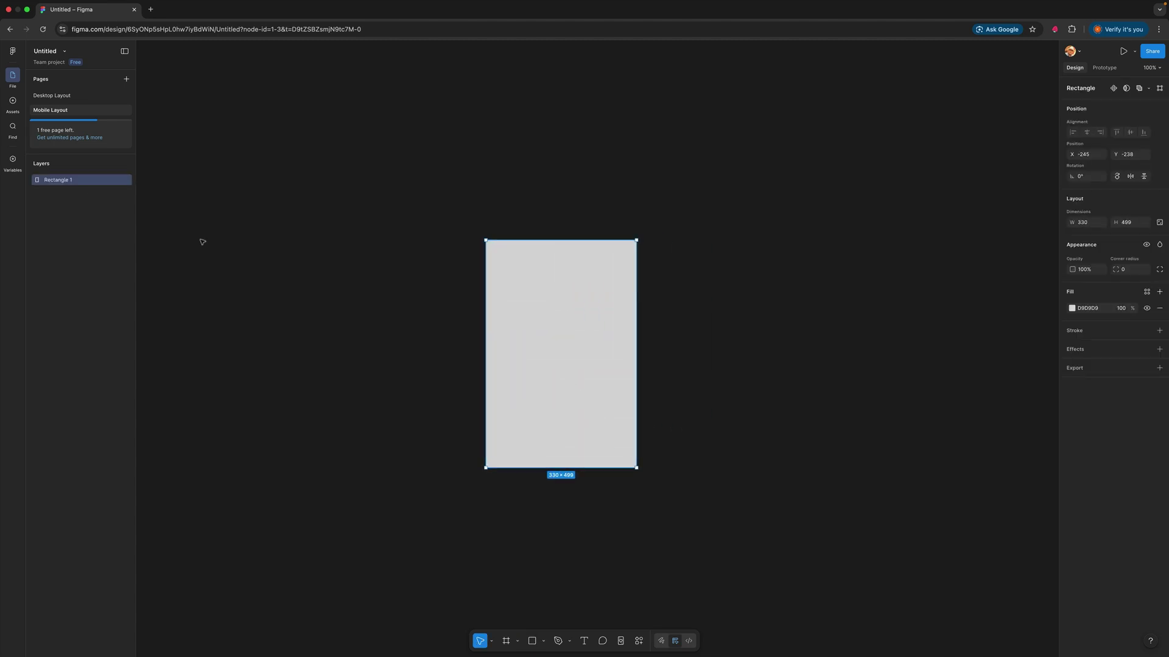
{"action": "double_click", "coordinate": [68, 182]}
{"action": "type", "text": "Square"}
{"action": "key", "text": "Return"}
Draw an ellipse about 317 × 416 beside the tall rectangle and delete it.
{"action": "left_click", "coordinate": [544, 642]}
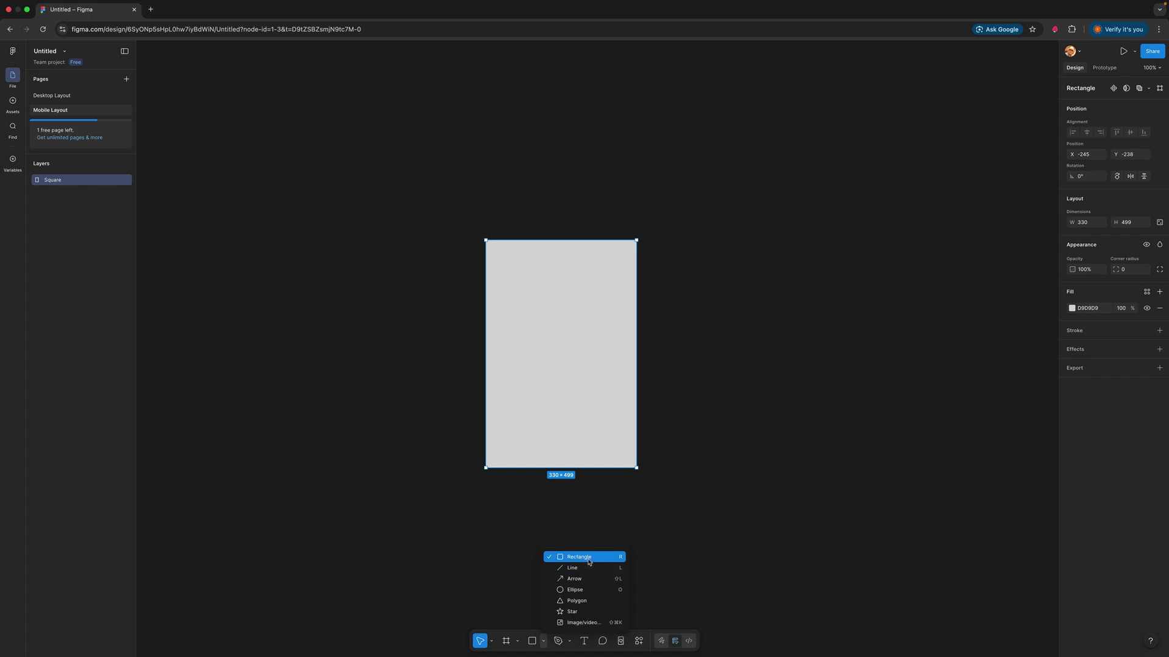
{"action": "left_click", "coordinate": [573, 589]}
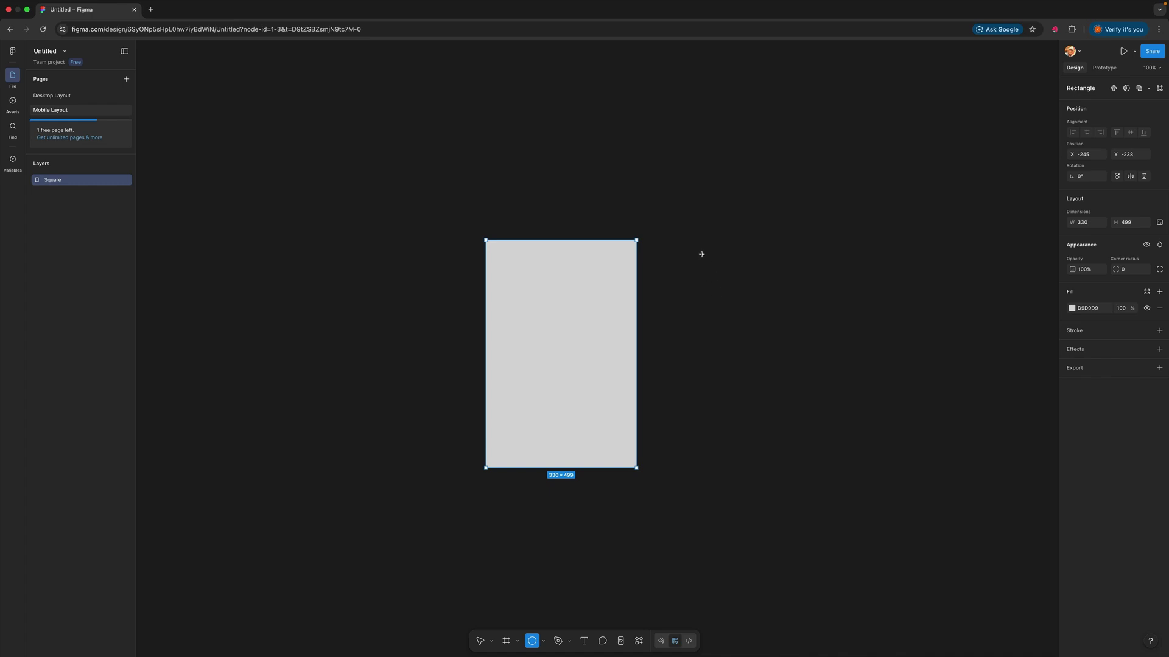
{"action": "mouse_move", "coordinate": [689, 244]}
{"action": "left_mouse_down"}
{"action": "mouse_move", "coordinate": [767, 400]}
{"action": "mouse_move", "coordinate": [824, 438]}
{"action": "mouse_move", "coordinate": [782, 417]}
{"action": "mouse_move", "coordinate": [777, 387]}
{"action": "mouse_move", "coordinate": [825, 443]}
{"action": "mouse_move", "coordinate": [775, 357]}
{"action": "mouse_move", "coordinate": [841, 382]}
{"action": "mouse_move", "coordinate": [831, 439]}
{"action": "left_mouse_up"}
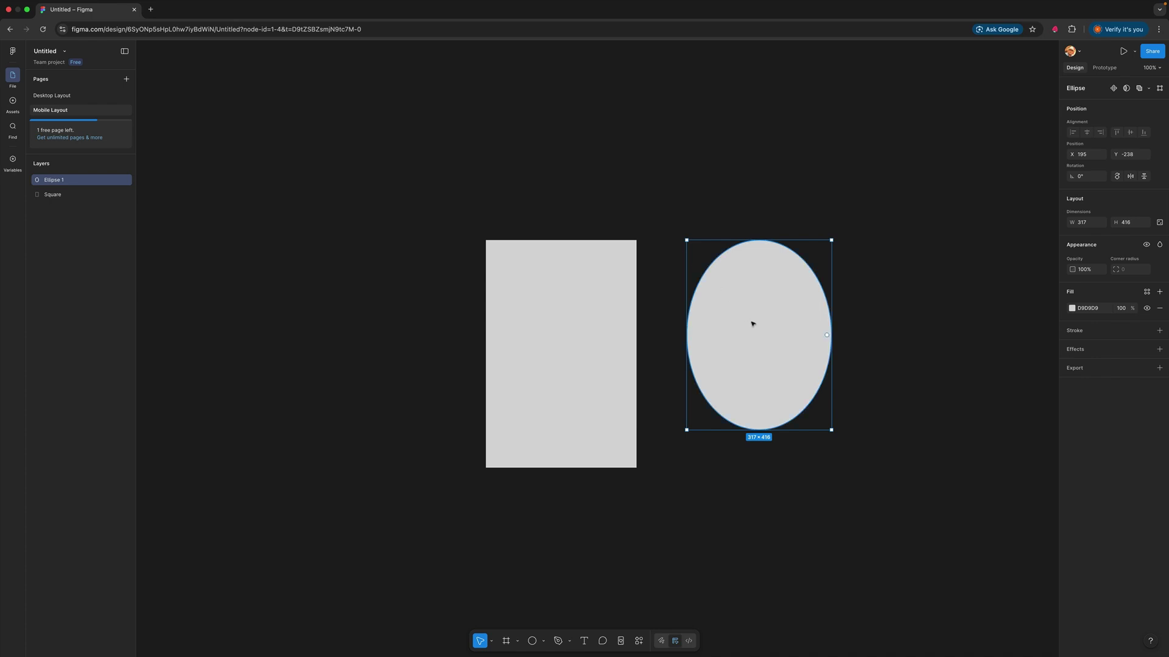
{"action": "key", "text": "Delete"}
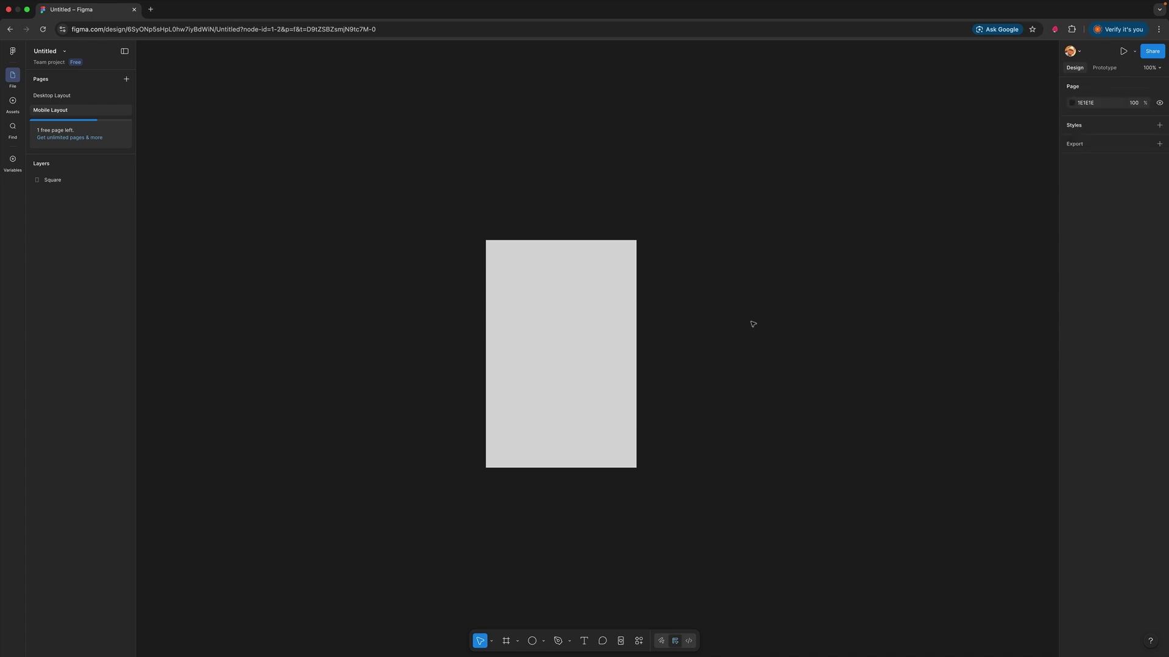
Draw a perfect circle about 374 × 374 right of the tall rectangle and a perfect square about 327 × 327 left of it.
{"action": "left_click", "coordinate": [533, 642]}
{"action": "left_click_drag", "start_coordinate": [692, 265], "coordinate": [862, 403]}
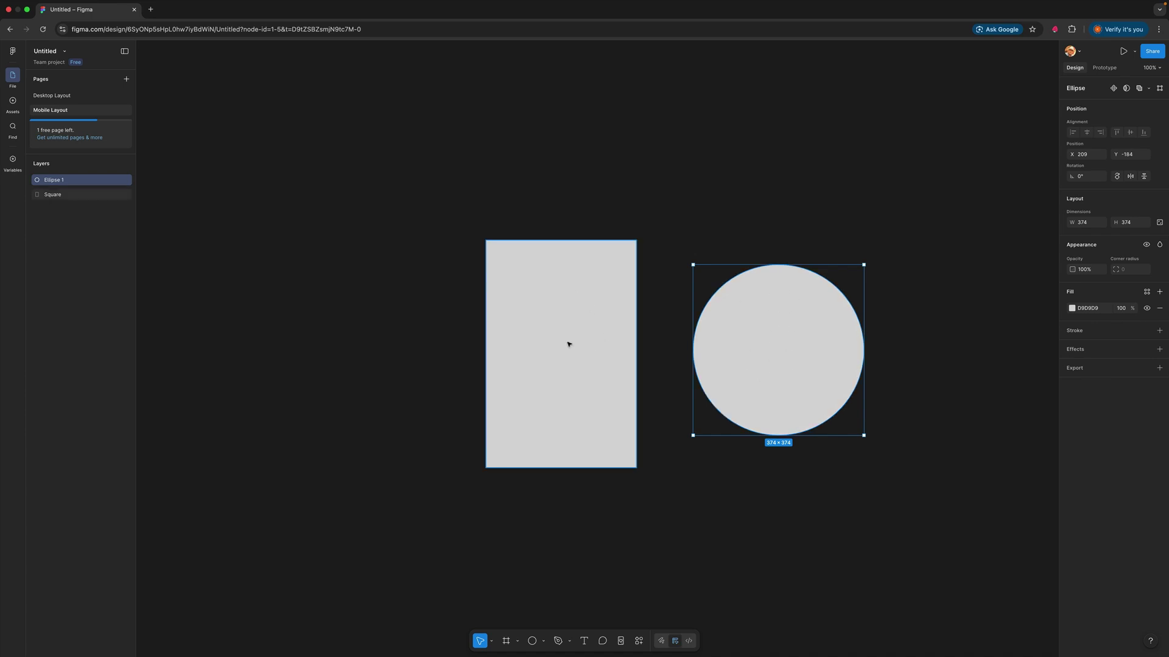
{"action": "left_click", "coordinate": [544, 642]}
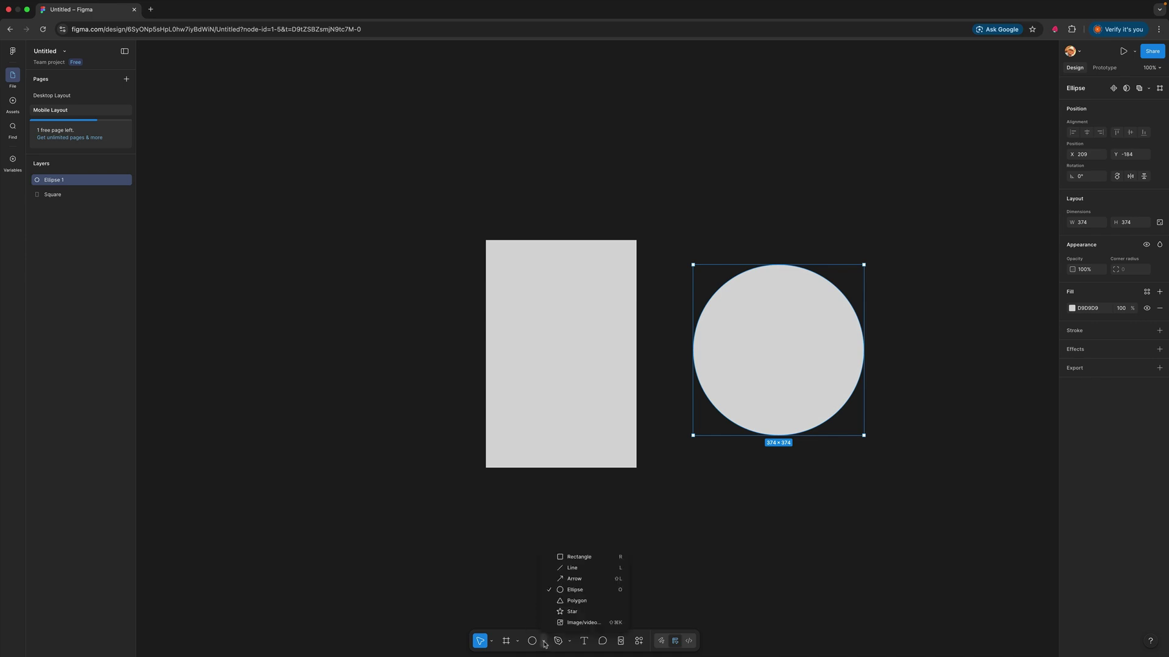
{"action": "left_click", "coordinate": [561, 558]}
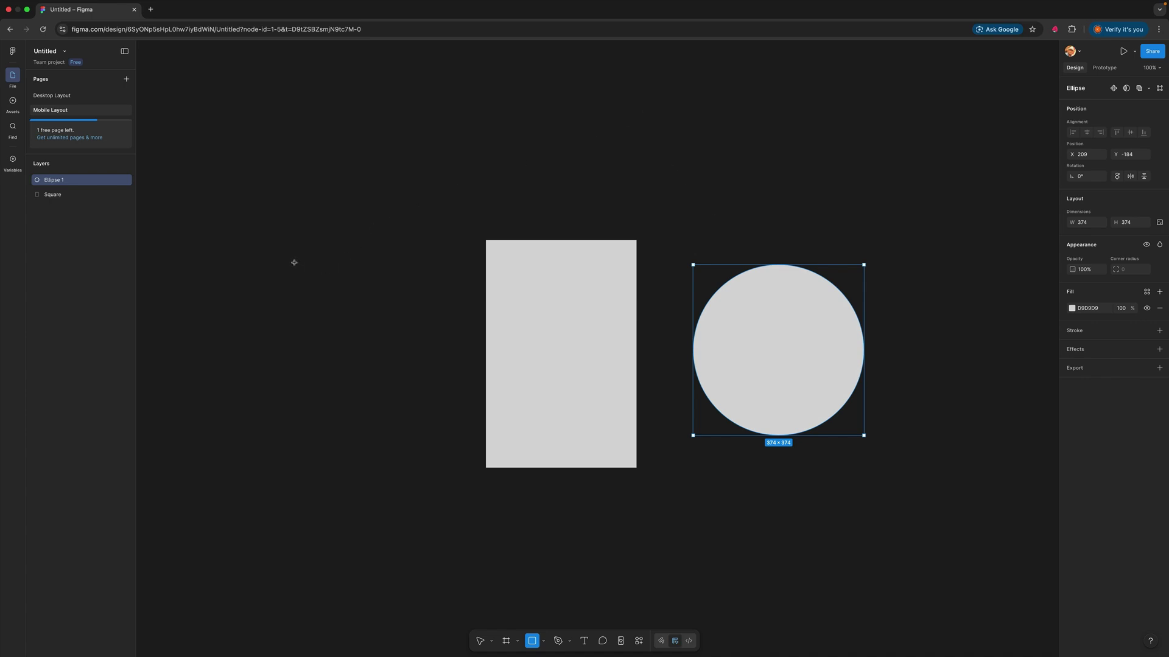
{"action": "mouse_move", "coordinate": [295, 264]}
{"action": "left_mouse_down"}
{"action": "mouse_move", "coordinate": [444, 414]}
{"action": "mouse_move", "coordinate": [432, 414]}
{"action": "left_mouse_up"}
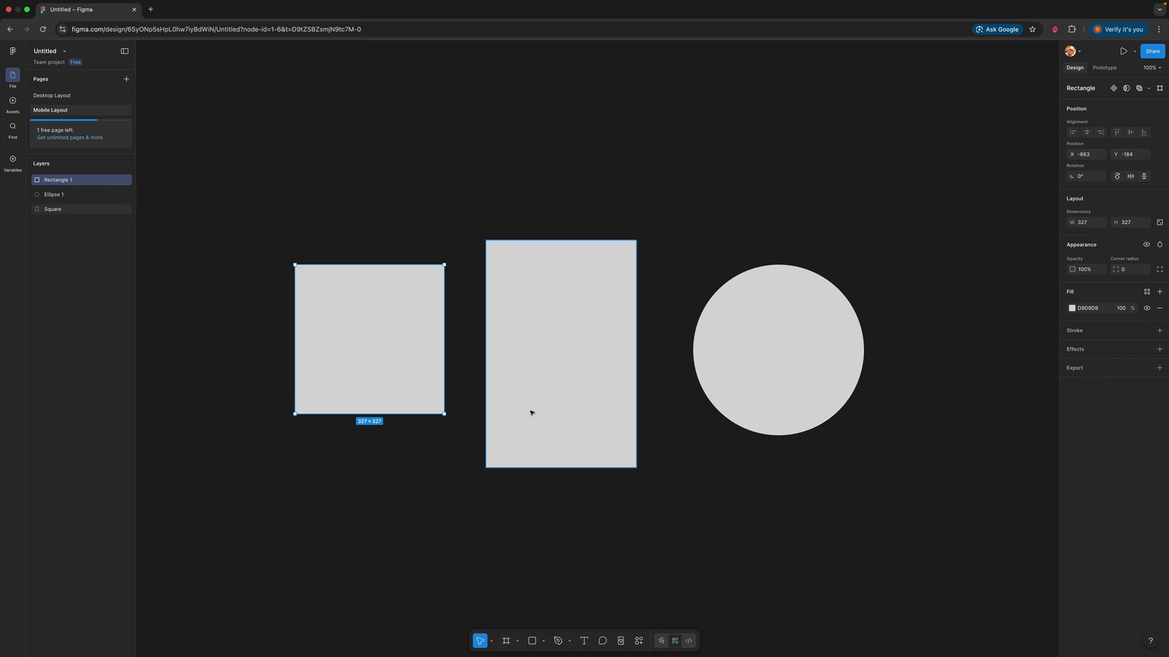
Move the tall rectangle and the circle slightly upward on the canvas.
{"action": "mouse_move", "coordinate": [579, 356]}
{"action": "left_mouse_down"}
{"action": "mouse_move", "coordinate": [615, 310]}
{"action": "mouse_move", "coordinate": [583, 345]}
{"action": "left_mouse_up"}
{"action": "left_click_drag", "start_coordinate": [734, 313], "coordinate": [729, 287]}
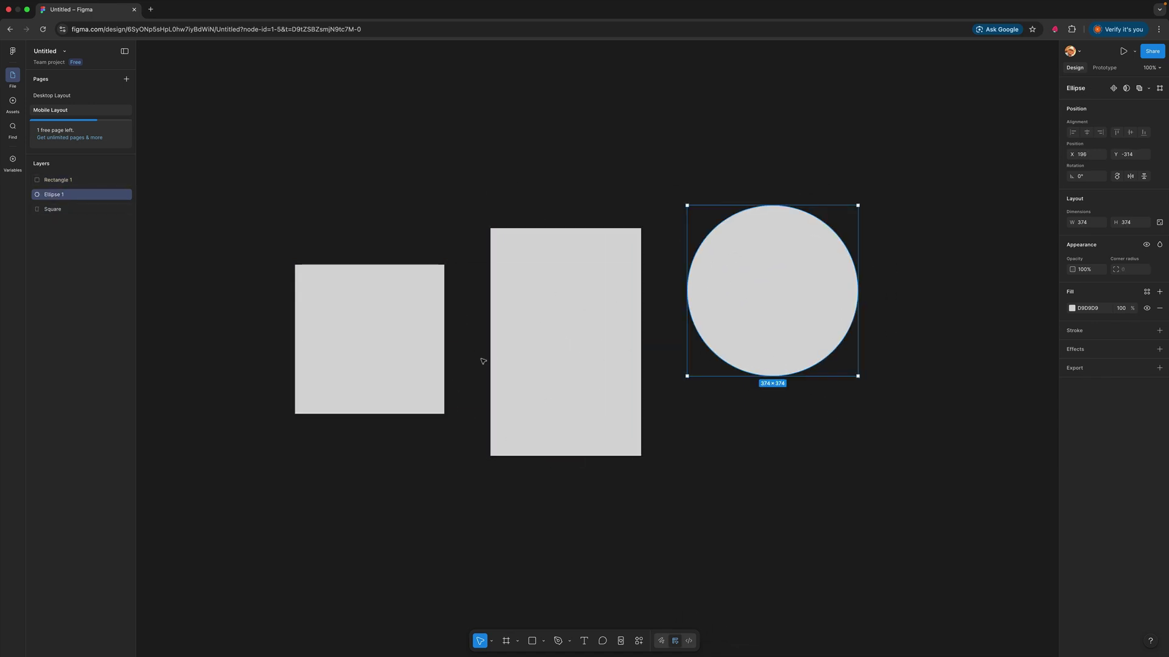
{"action": "left_click", "coordinate": [555, 340]}
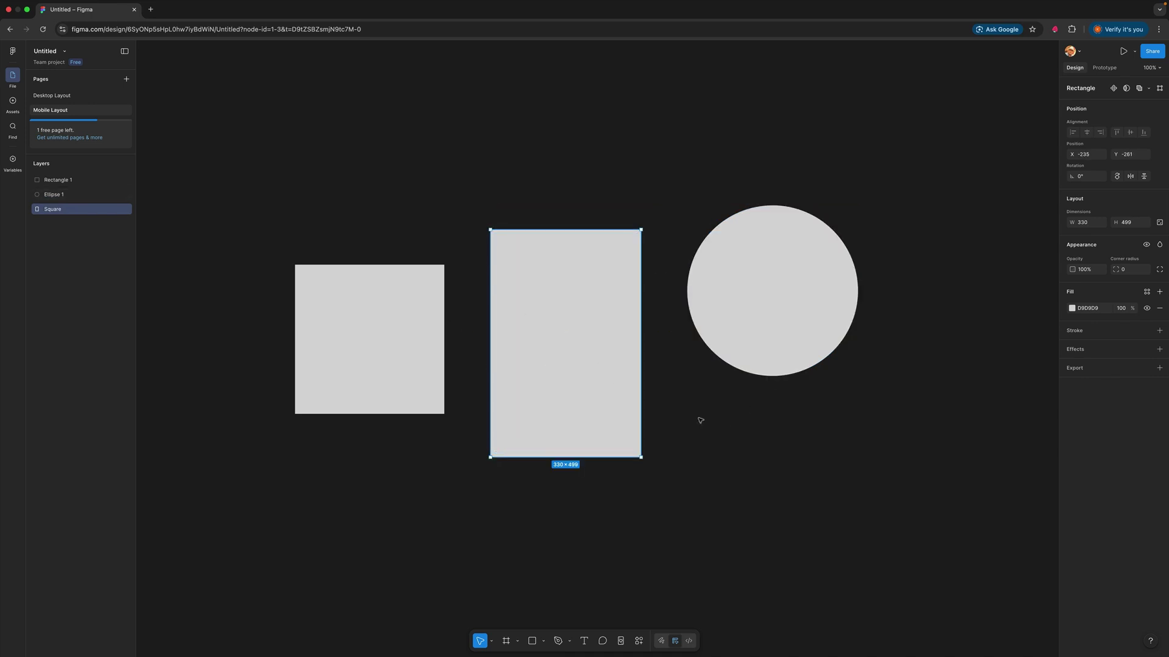
Select the square, tall rectangle and circle together and delete all three.
{"action": "left_click", "coordinate": [612, 150]}
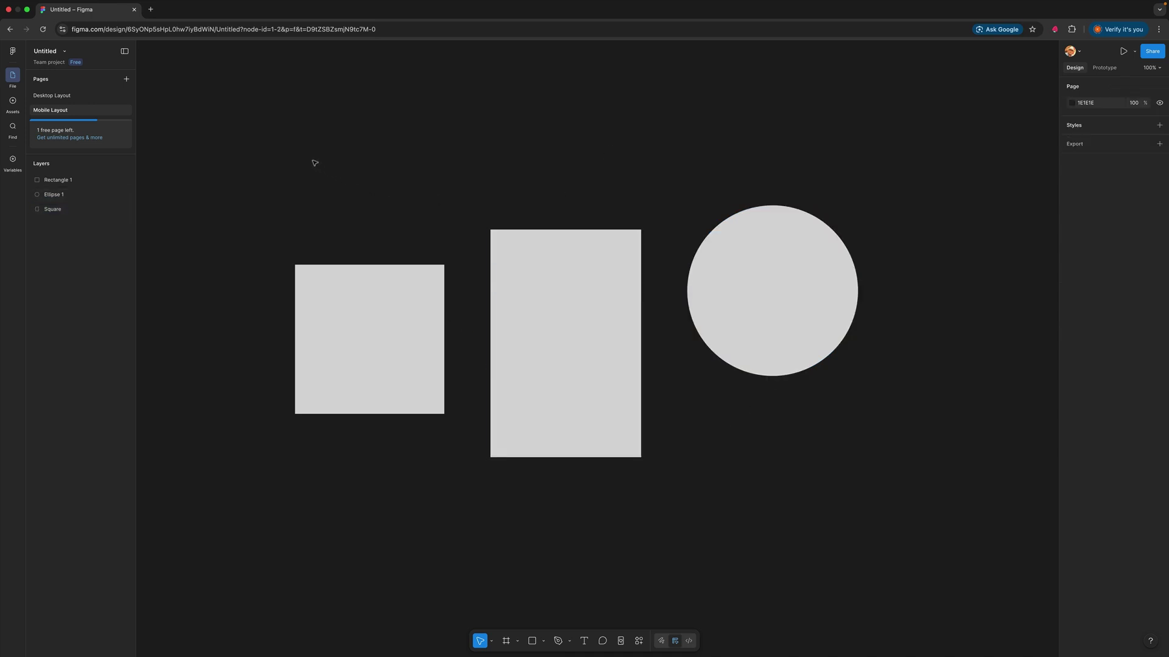
{"action": "left_click_drag", "start_coordinate": [314, 162], "coordinate": [850, 537]}
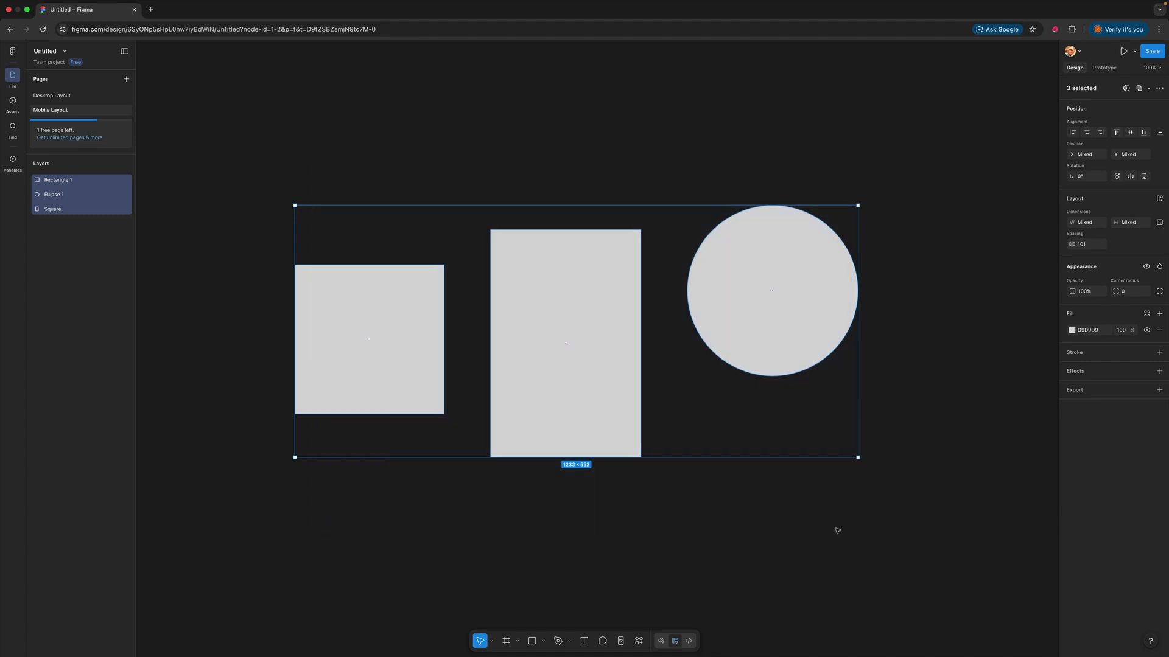
{"action": "key", "text": "Delete"}
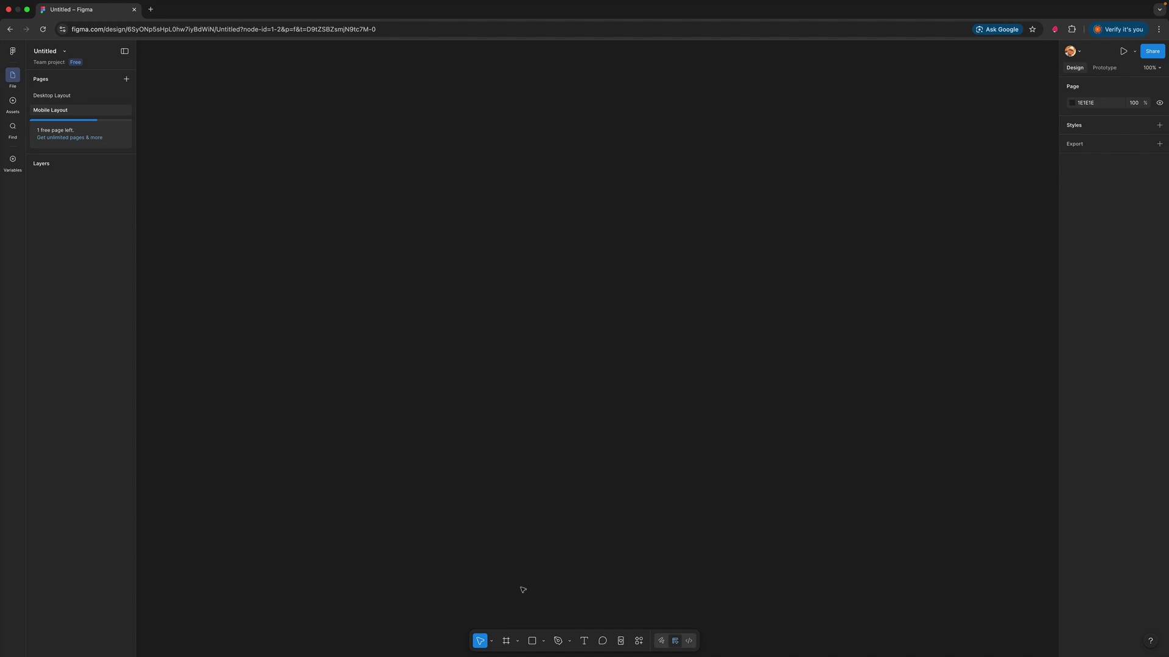
Add a frame to the Mobile Layout page using the iPhone 17 preset (402 × 874).
{"action": "left_click", "coordinate": [507, 642]}
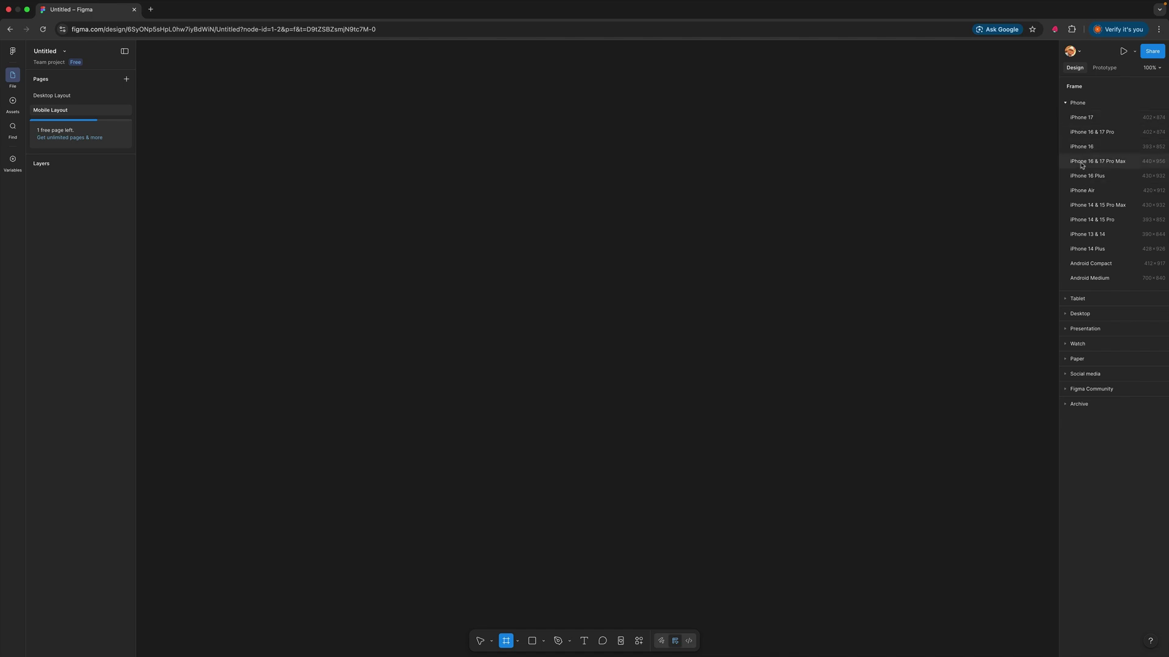
{"action": "left_click", "coordinate": [1080, 121]}
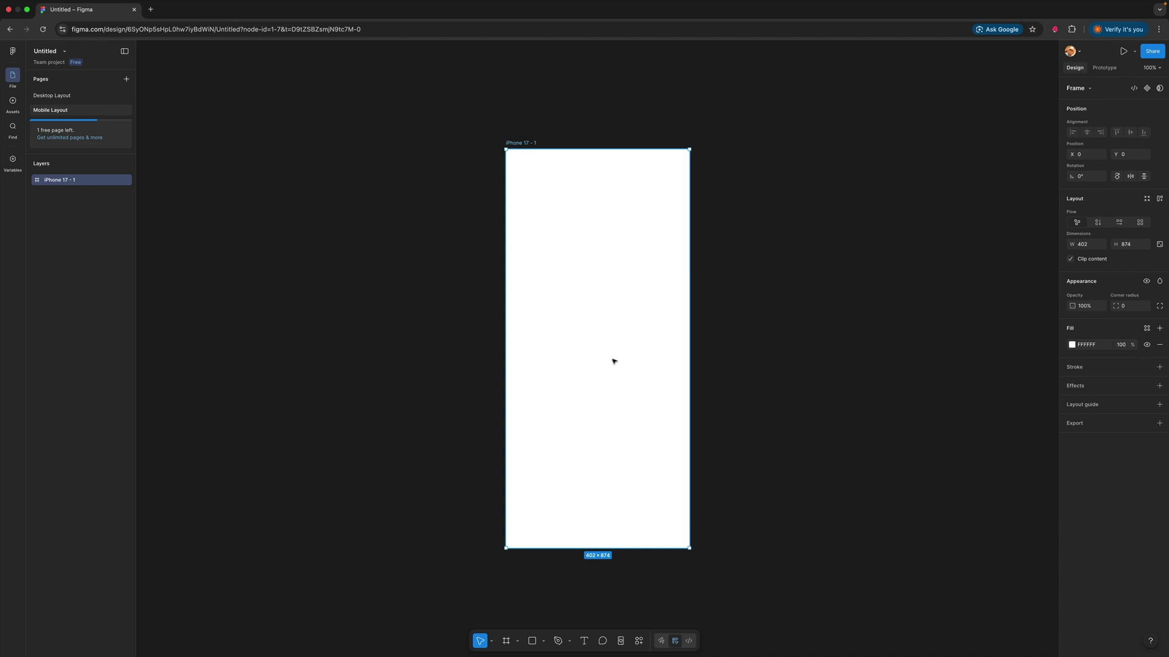
Add a frame with the Desktop preset (1440 × 1024) beside the iPhone frame and delete it.
{"action": "left_click", "coordinate": [507, 642]}
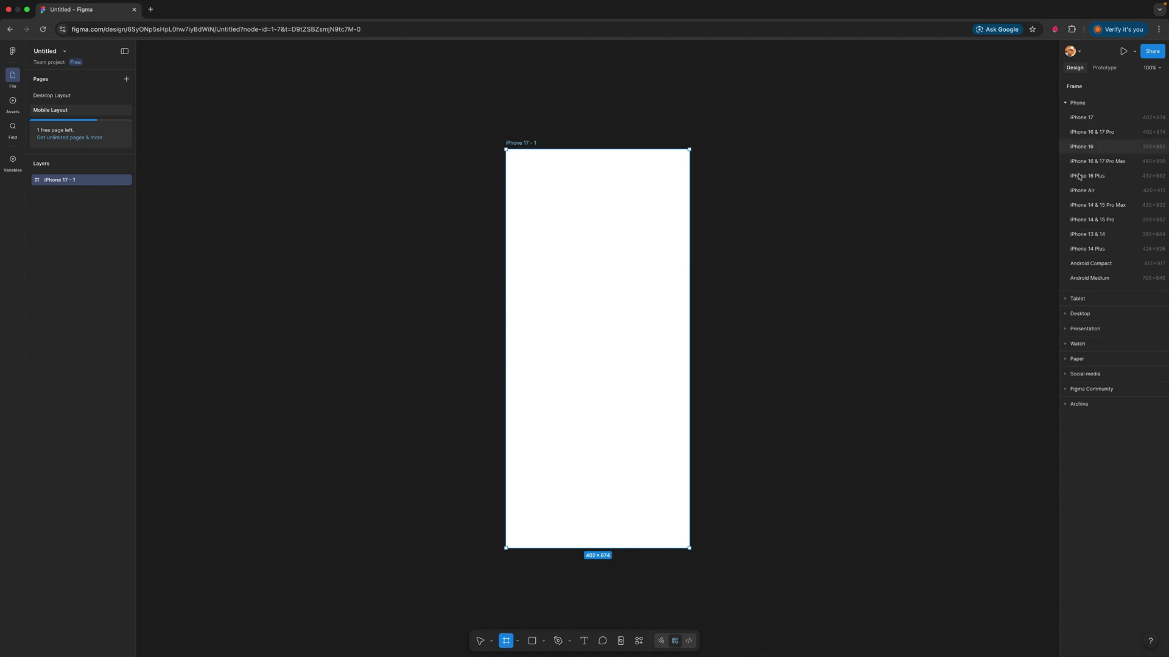
{"action": "left_click", "coordinate": [1065, 316]}
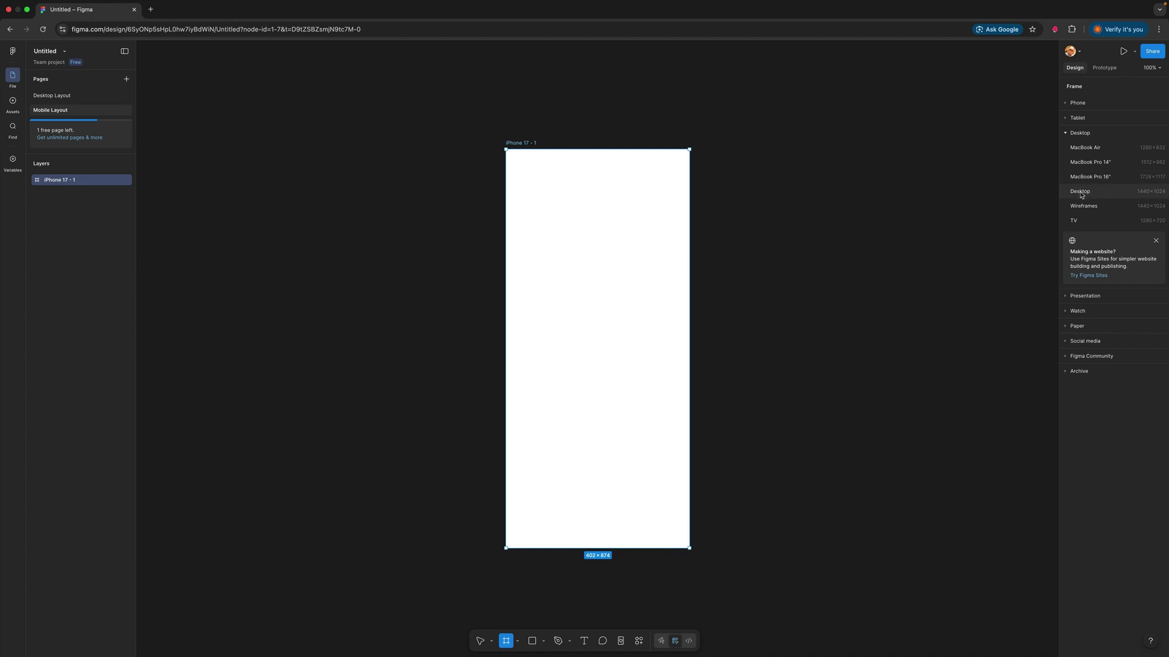
{"action": "left_click", "coordinate": [1080, 192]}
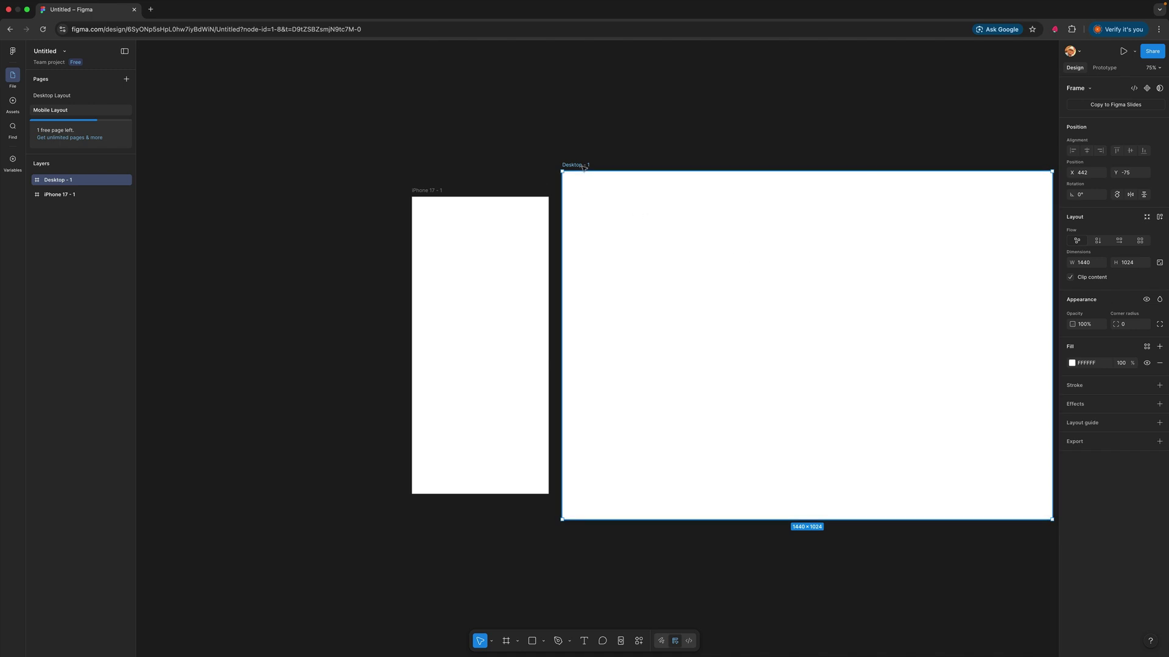
{"action": "key", "text": "Delete"}
Bring the iPhone 17 frame to the middle of the canvas and examine it at several zoom levels.
{"action": "left_click", "coordinate": [425, 192]}
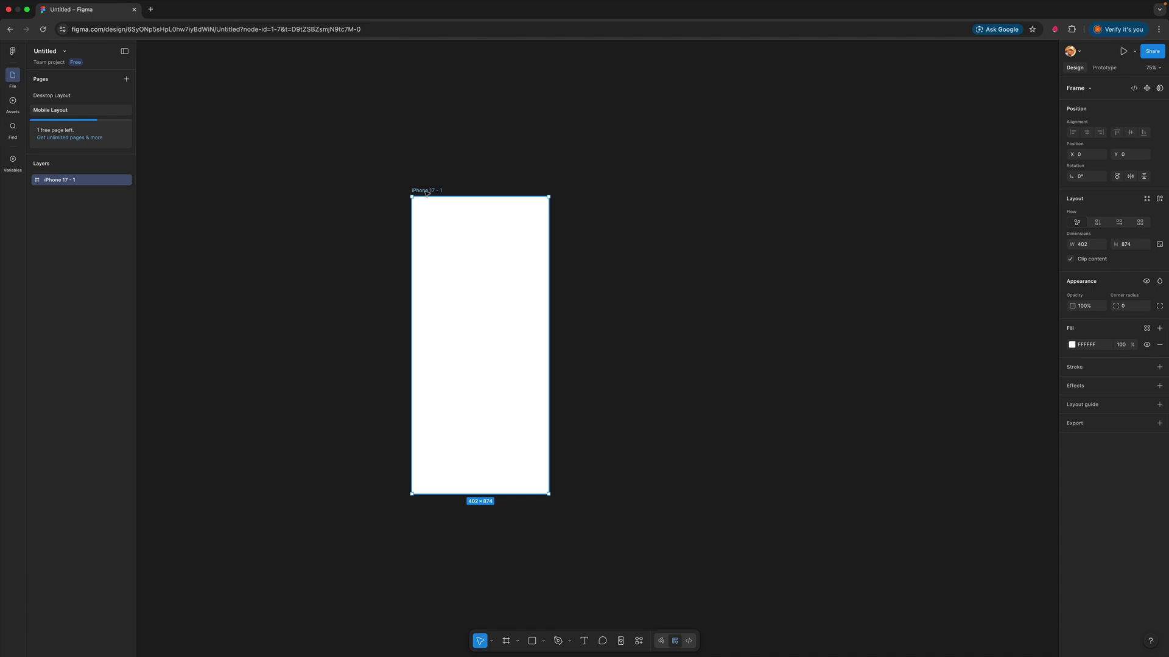
{"action": "key", "text": "shift+0"}
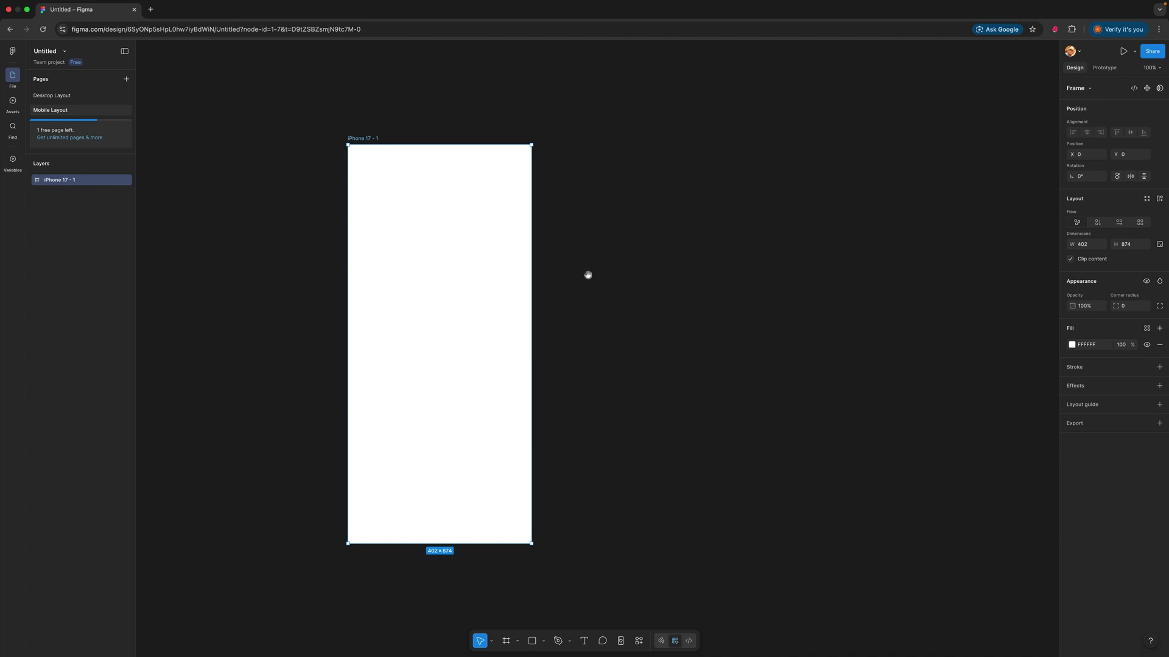
{"action": "left_click_drag", "start_coordinate": [587, 274], "coordinate": [720, 282]}
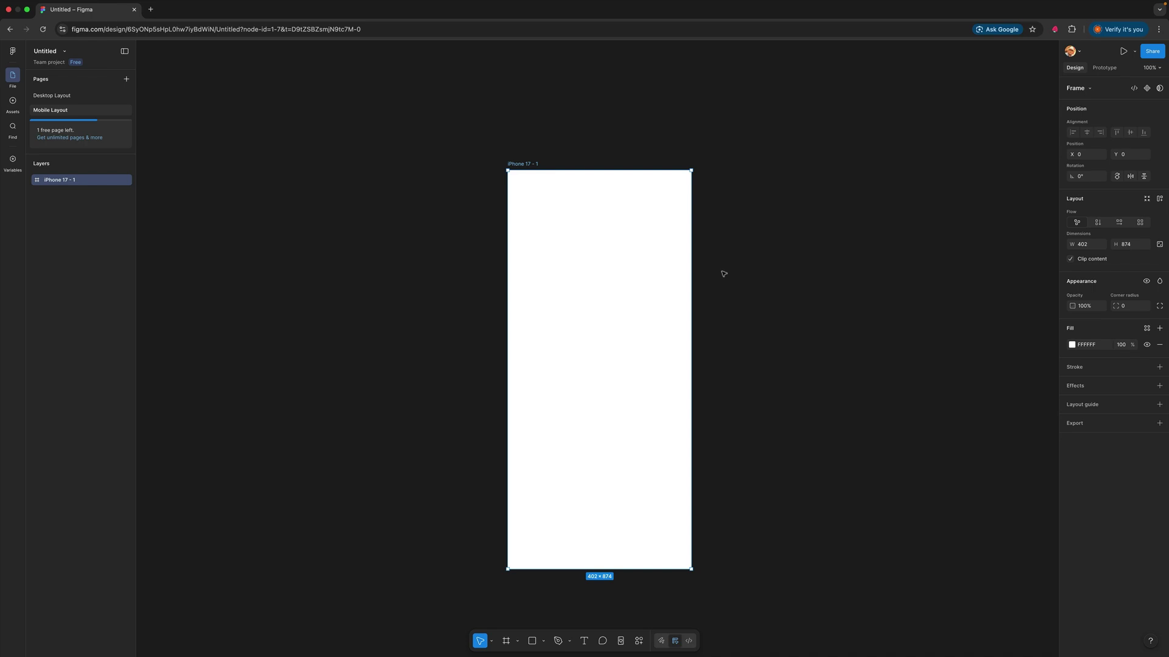
{"action": "scroll", "coordinate": [724, 274], "scroll_direction": "up", "scroll_amount": 3}
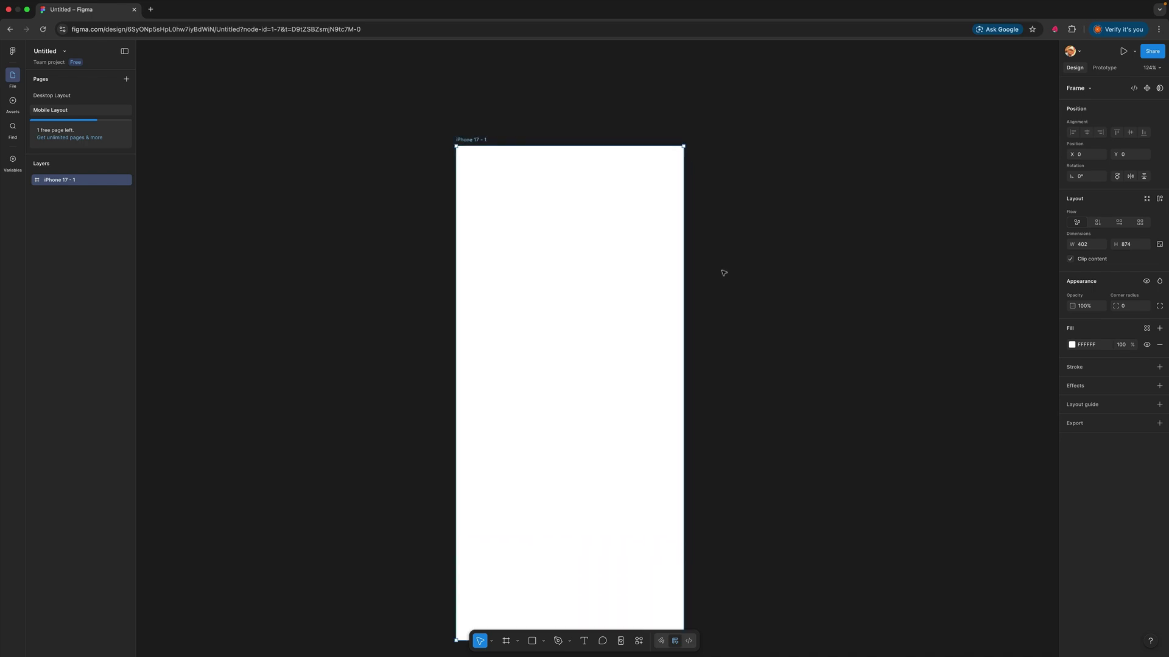
{"action": "scroll", "coordinate": [724, 273], "scroll_direction": "down", "scroll_amount": 5}
{"action": "scroll", "coordinate": [723, 273], "scroll_direction": "up", "scroll_amount": 3}
{"action": "scroll", "coordinate": [723, 274], "scroll_direction": "down", "scroll_amount": 3}
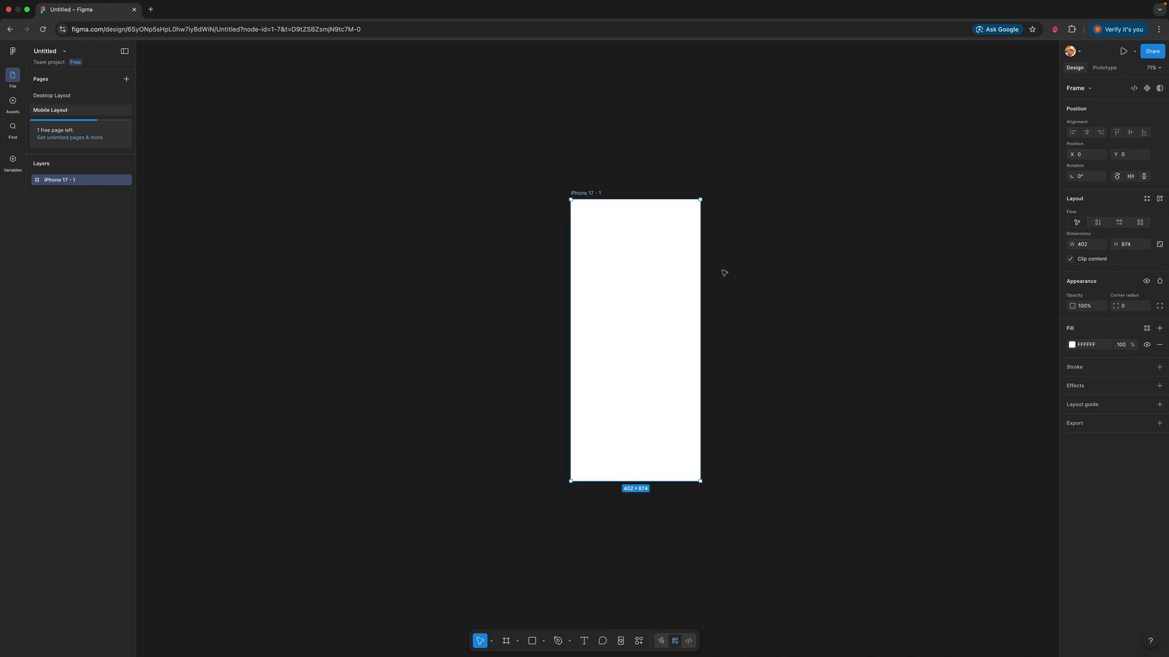
{"action": "scroll", "coordinate": [724, 273], "scroll_direction": "up", "scroll_amount": 4}
{"action": "scroll", "coordinate": [724, 274], "scroll_direction": "down", "scroll_amount": 3}
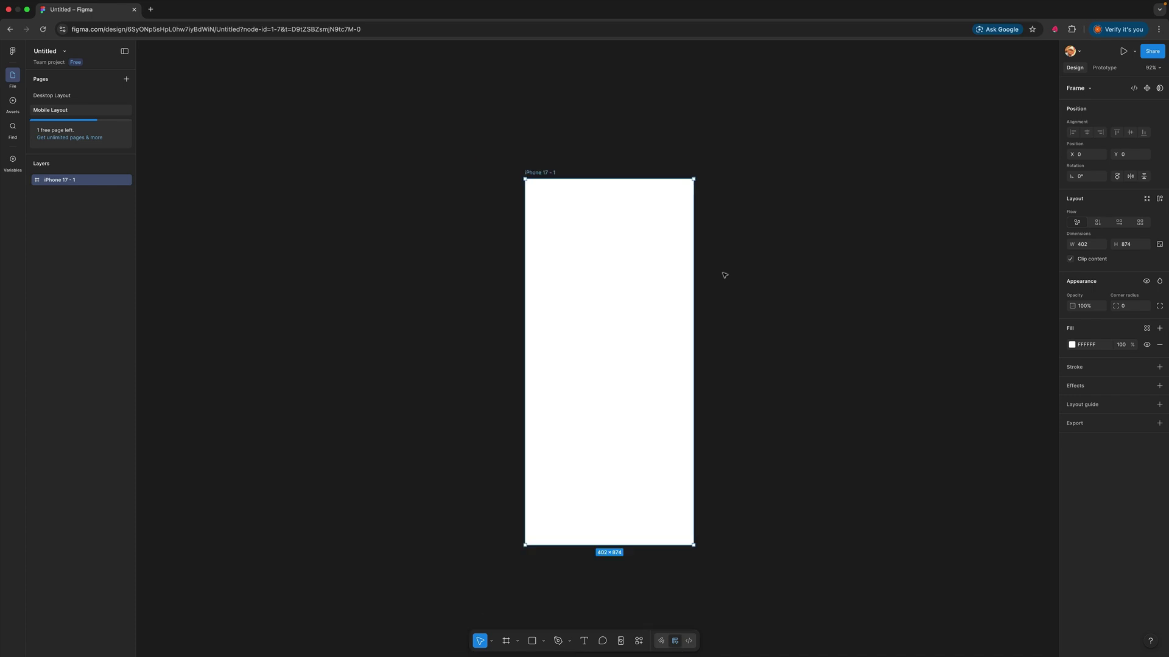
{"action": "scroll", "coordinate": [724, 275], "scroll_direction": "up", "scroll_amount": 4}
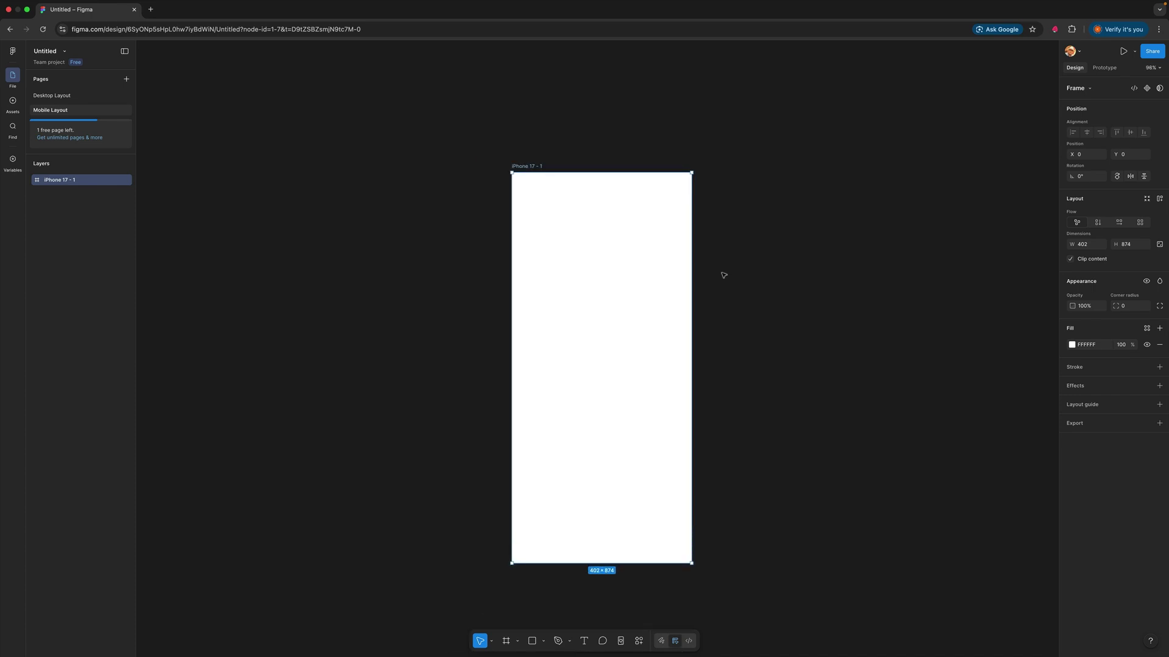
{"action": "scroll", "coordinate": [723, 275], "scroll_direction": "down", "scroll_amount": 5}
{"action": "scroll", "coordinate": [724, 275], "scroll_direction": "up", "scroll_amount": 2}
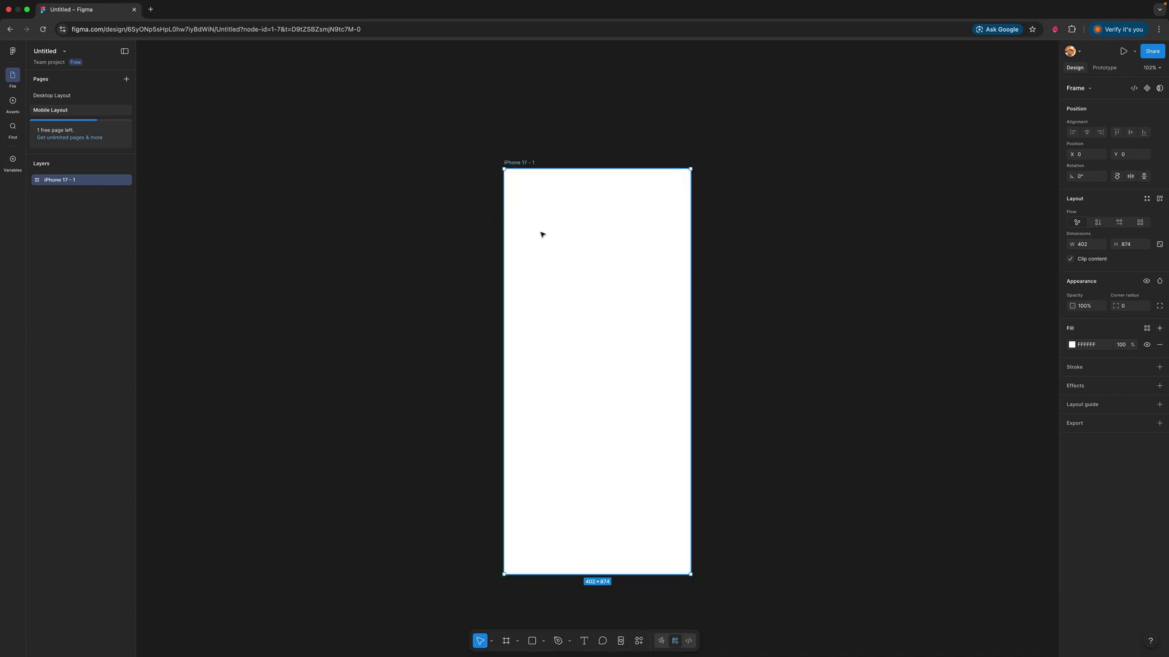
Rename the iPhone 17 frame Home Screen.
{"action": "double_click", "coordinate": [515, 164]}
{"action": "double_click", "coordinate": [56, 185]}
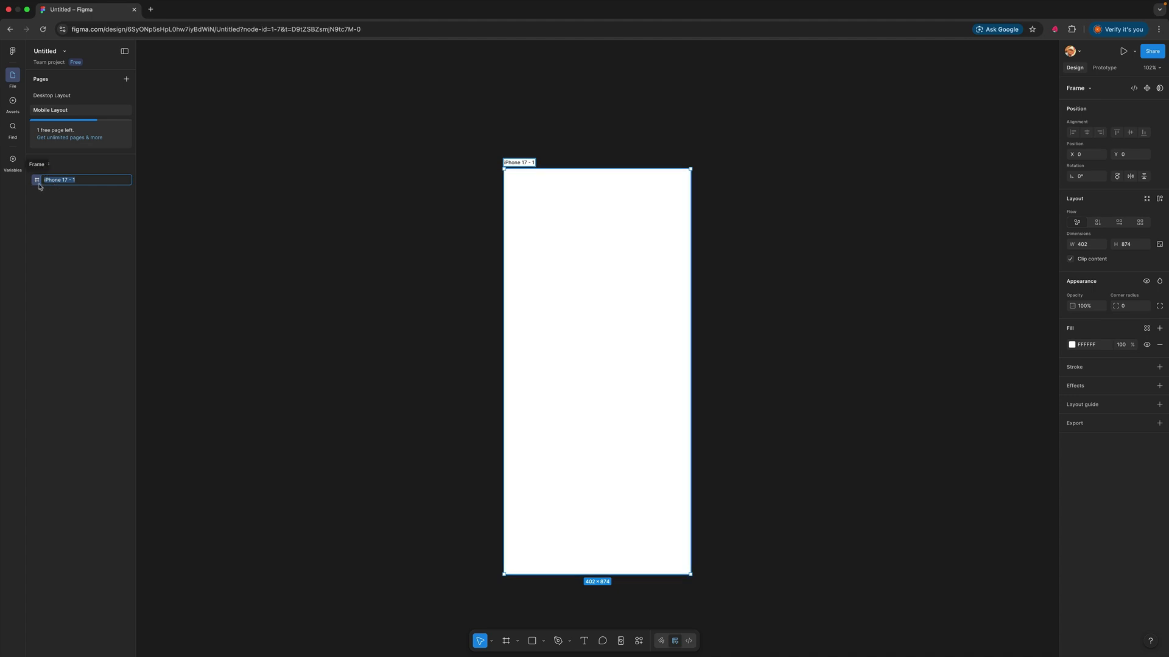
{"action": "left_click", "coordinate": [518, 163]}
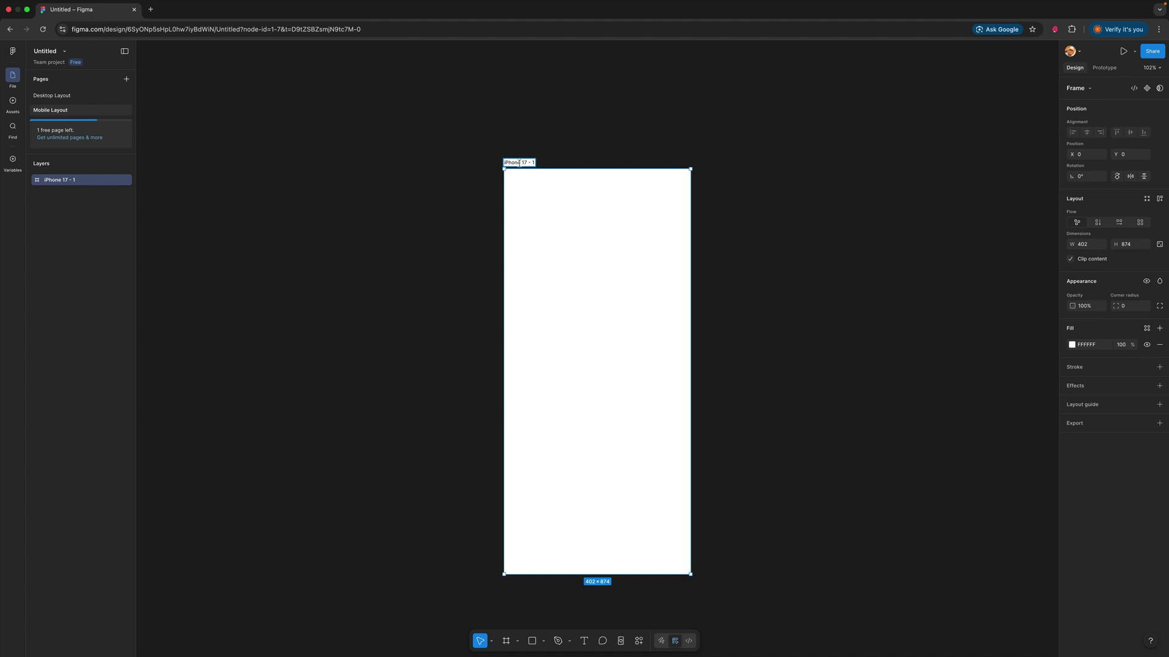
{"action": "double_click", "coordinate": [519, 163]}
{"action": "type", "text": "Home Screen"}
{"action": "key", "text": "Return"}
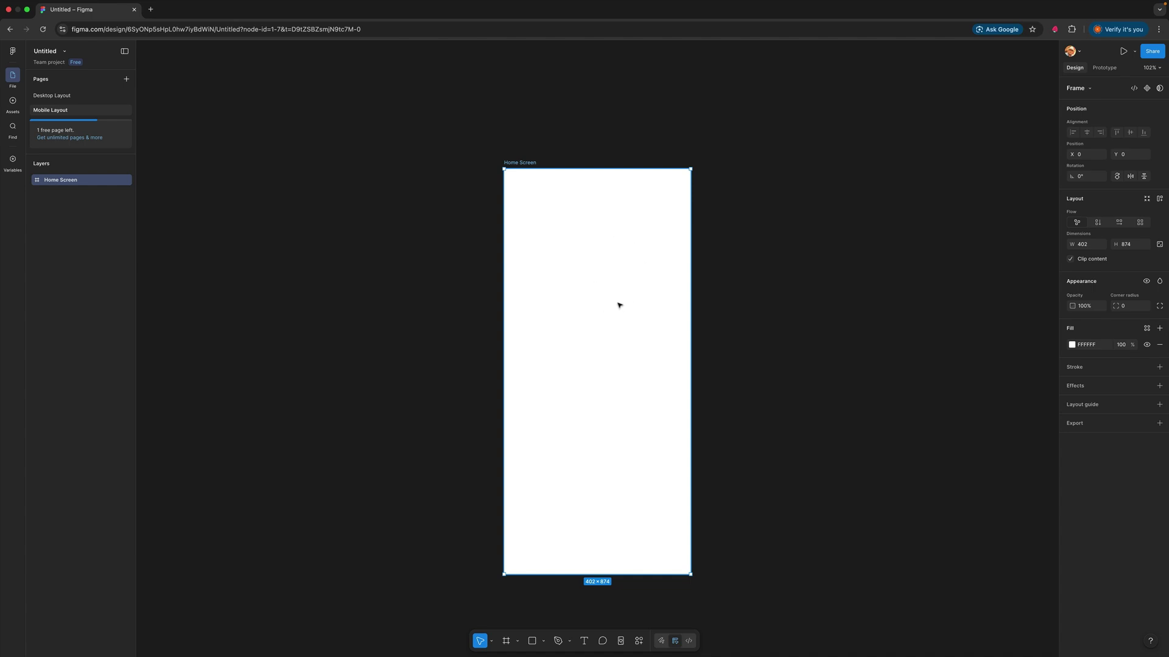
Draw a square about 165 × 165 in the upper part of Home Screen and a circle about 192 × 192 below it.
{"action": "left_click", "coordinate": [532, 642]}
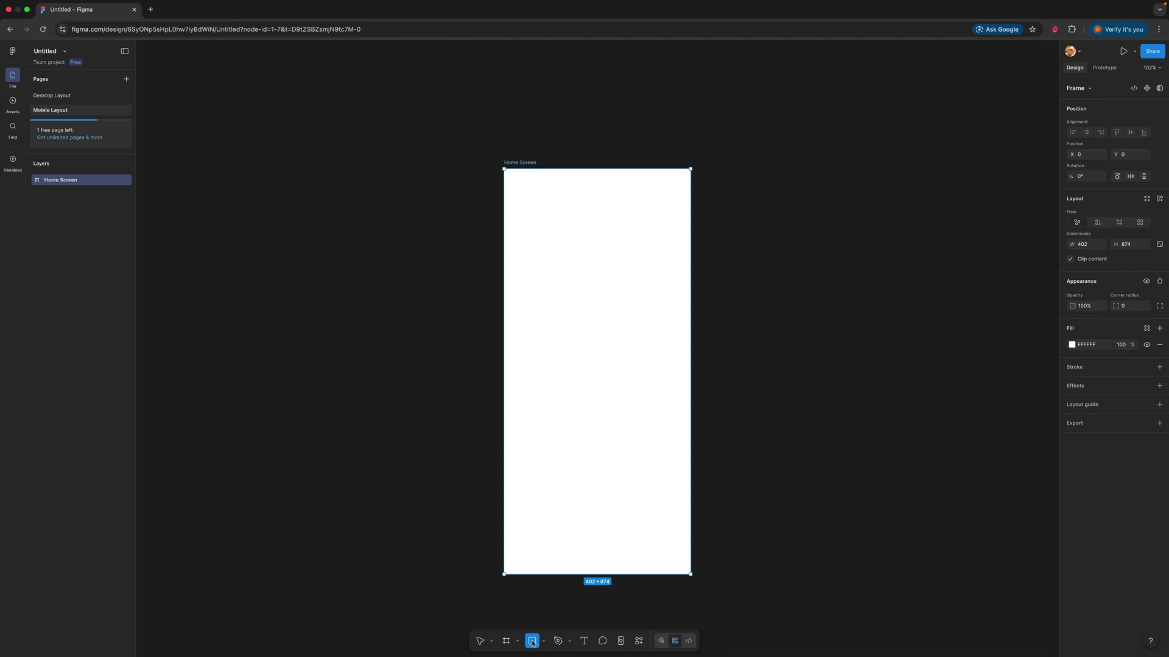
{"action": "left_click_drag", "start_coordinate": [518, 214], "coordinate": [587, 292]}
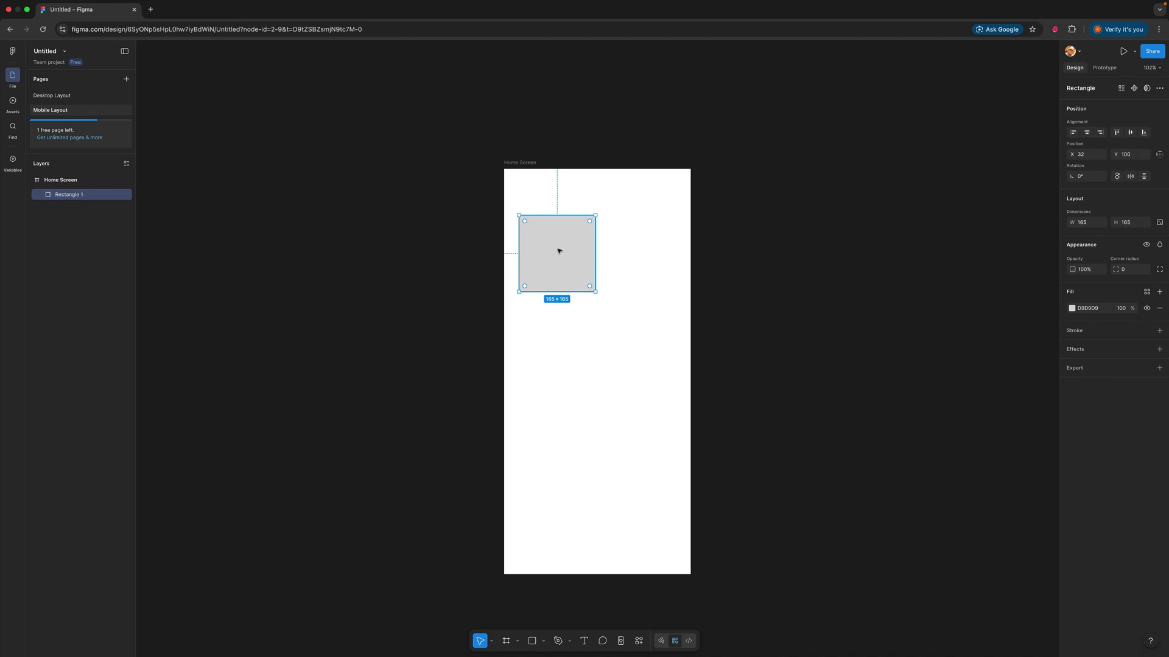
{"action": "left_click", "coordinate": [544, 641]}
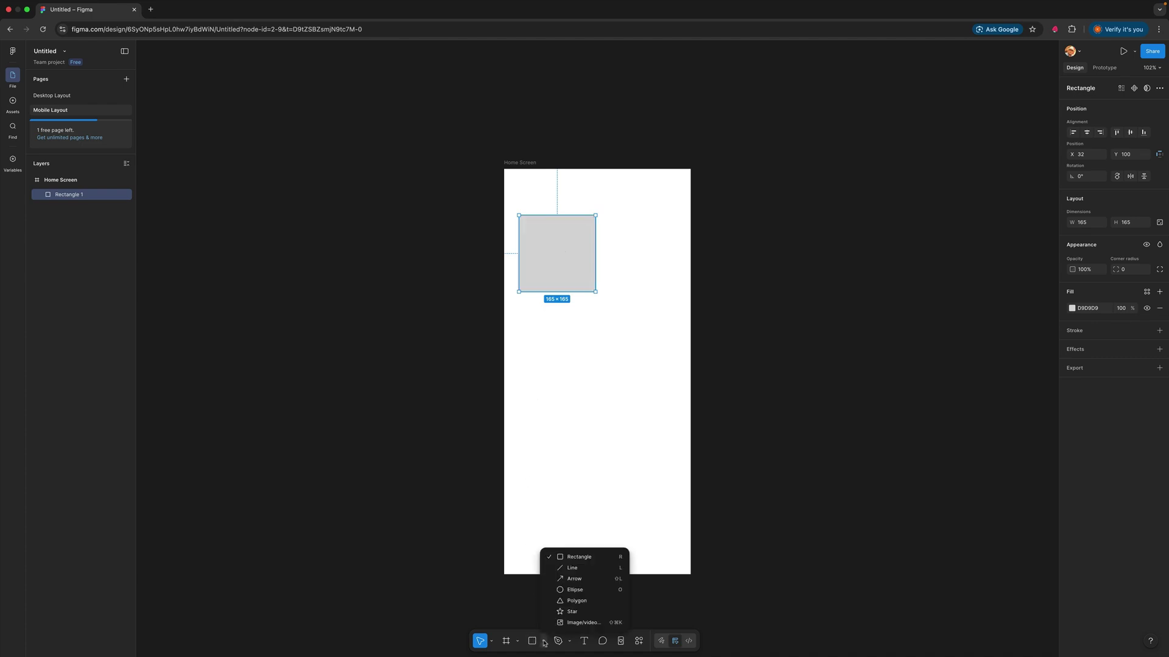
{"action": "left_click", "coordinate": [564, 591]}
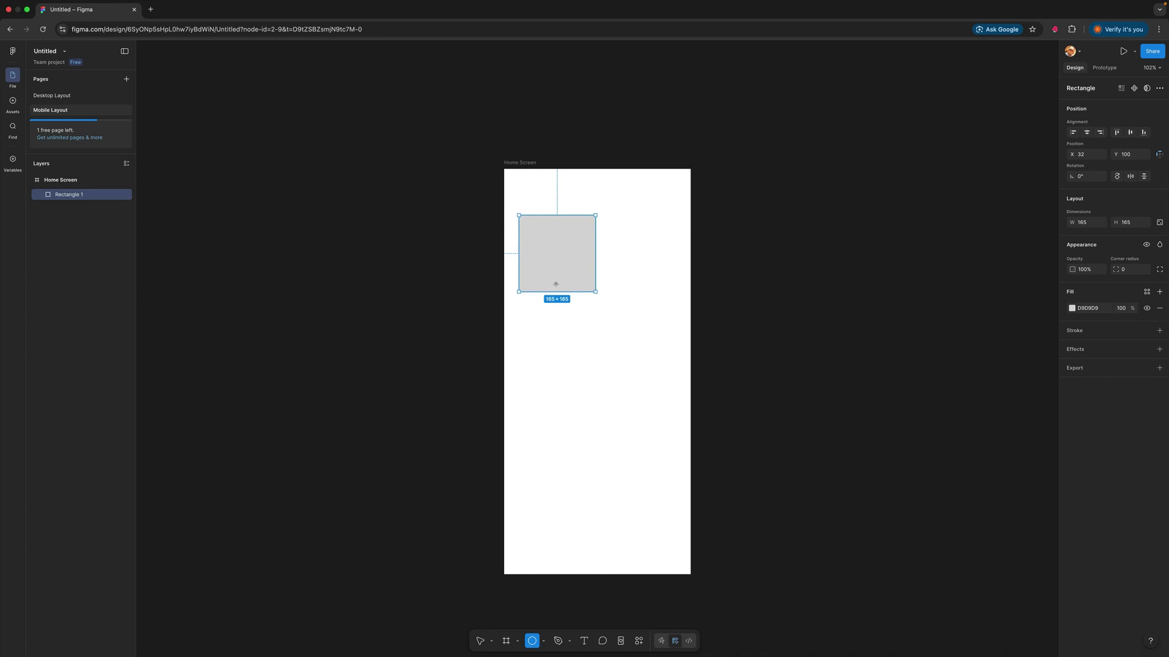
{"action": "left_click_drag", "start_coordinate": [549, 281], "coordinate": [630, 369]}
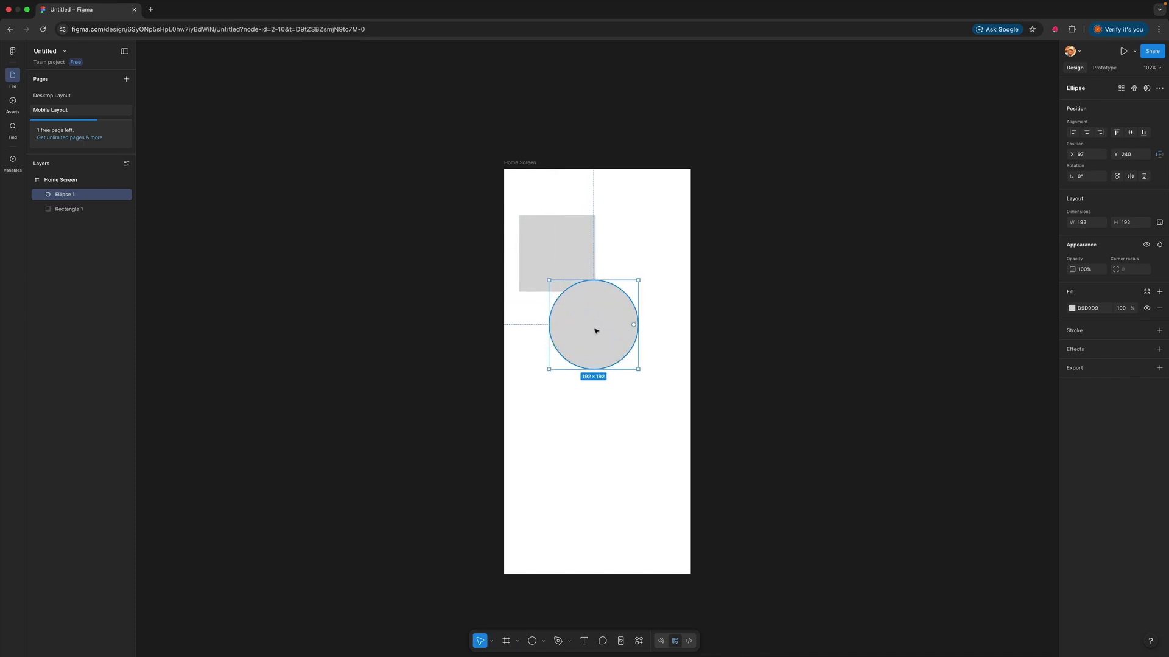
{"action": "left_click_drag", "start_coordinate": [595, 331], "coordinate": [597, 360]}
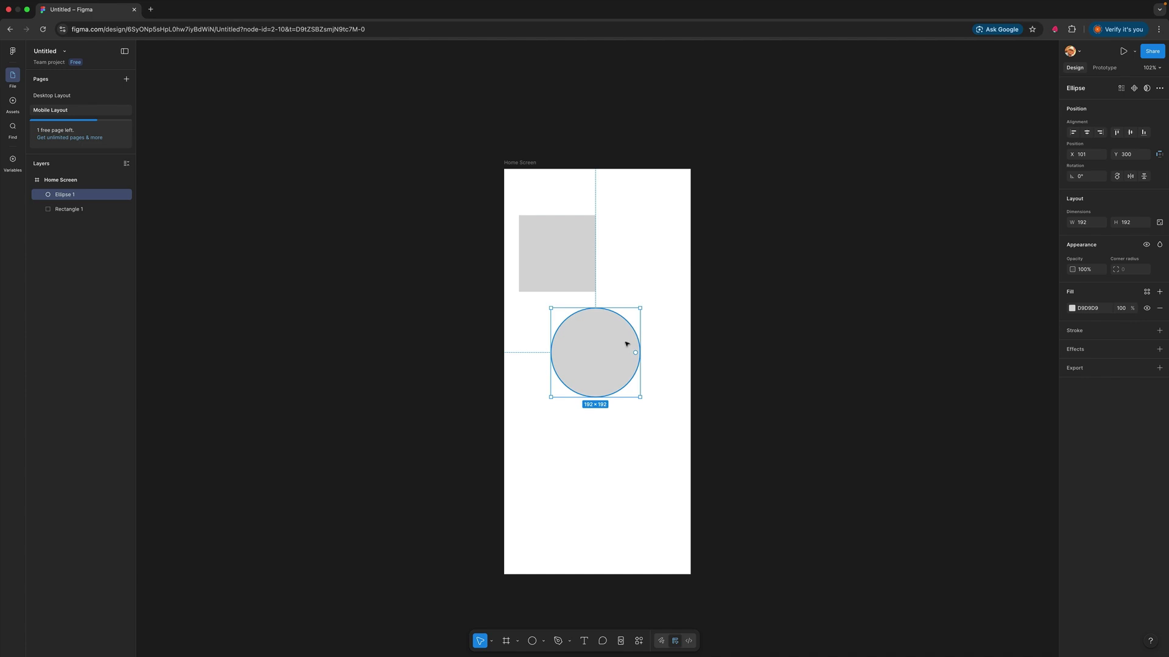
Rename the ellipse layer Circle and the rectangle layer Square.
{"action": "double_click", "coordinate": [64, 196]}
{"action": "type", "text": "Circle"}
{"action": "key", "text": "Return"}
{"action": "double_click", "coordinate": [66, 210]}
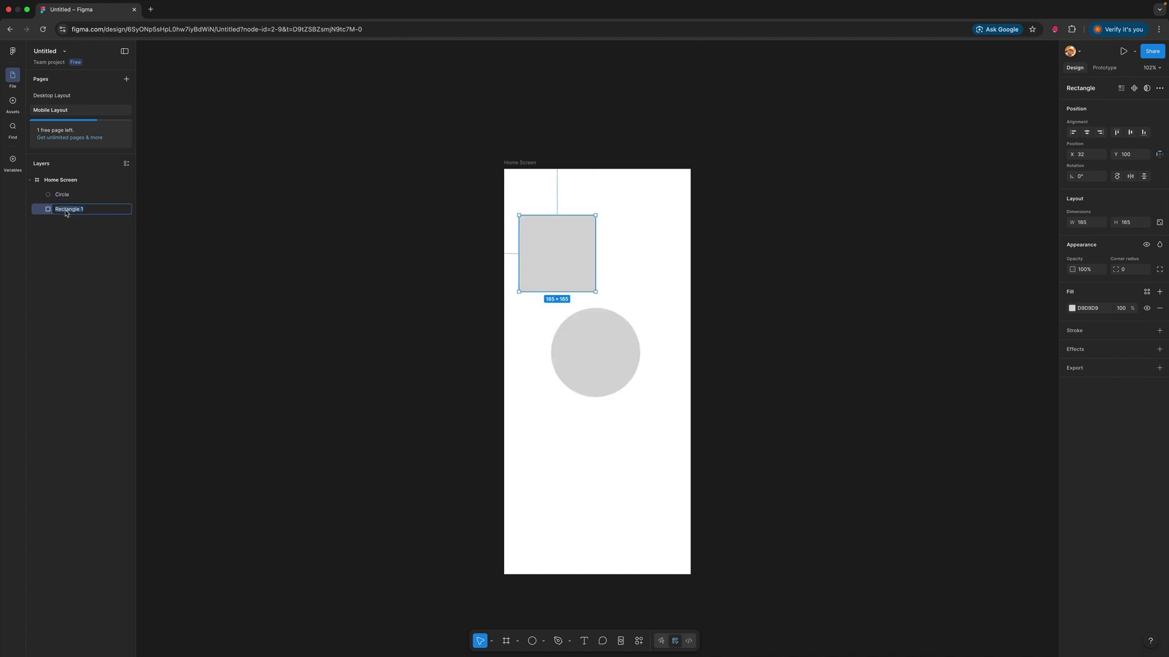
{"action": "type", "text": "Square"}
{"action": "key", "text": "Return"}
{"action": "left_click", "coordinate": [609, 300]}
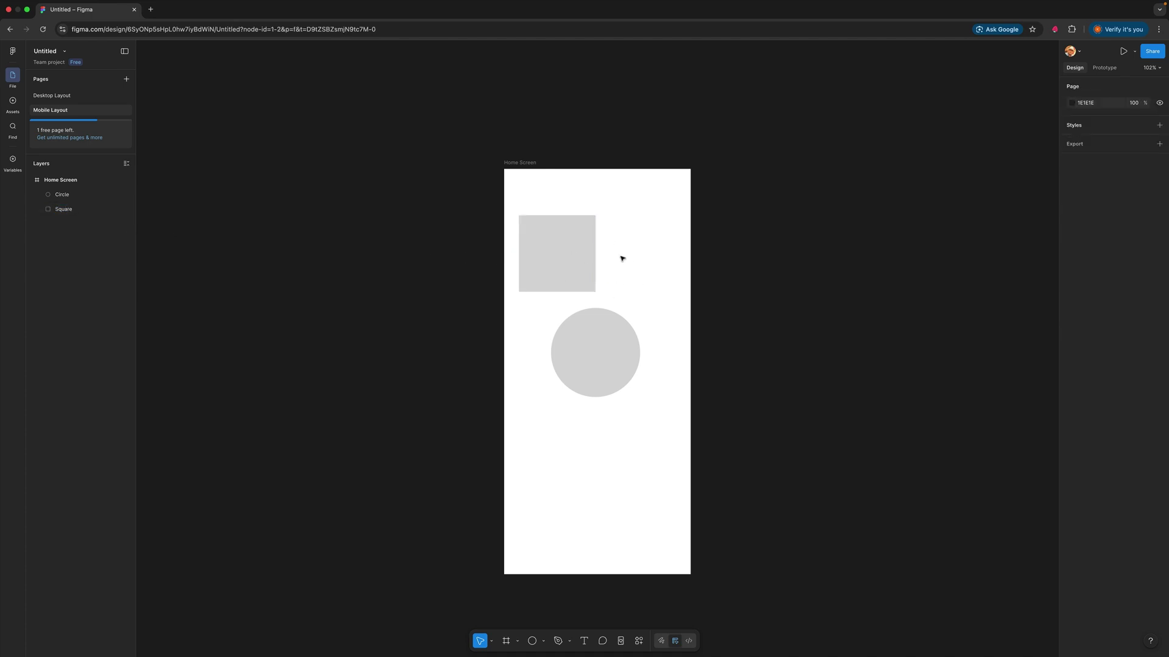
Change the square's fill to dark red, C41D1D.
{"action": "left_click", "coordinate": [561, 252]}
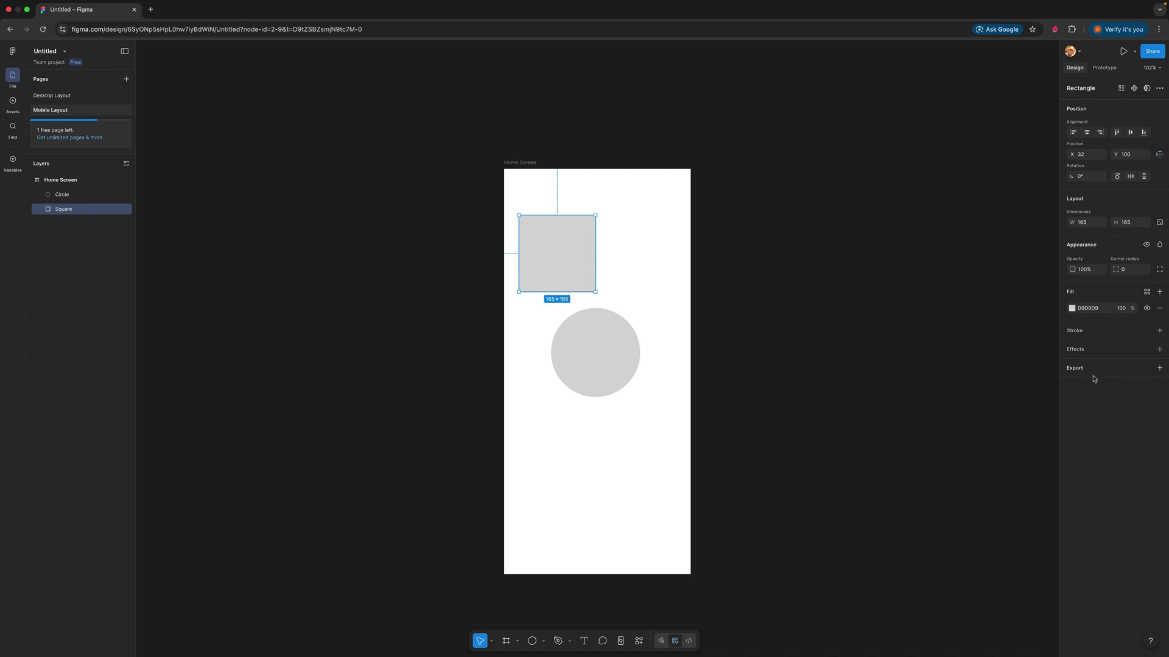
{"action": "left_click", "coordinate": [1072, 309]}
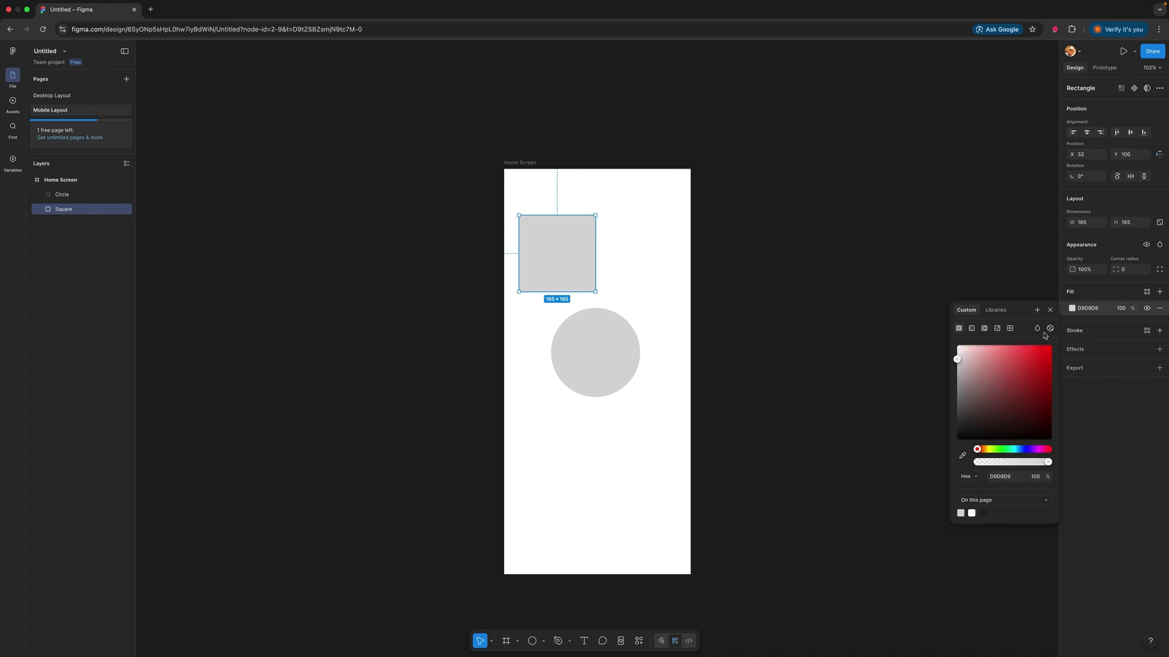
{"action": "left_click_drag", "start_coordinate": [957, 360], "coordinate": [1032, 371]}
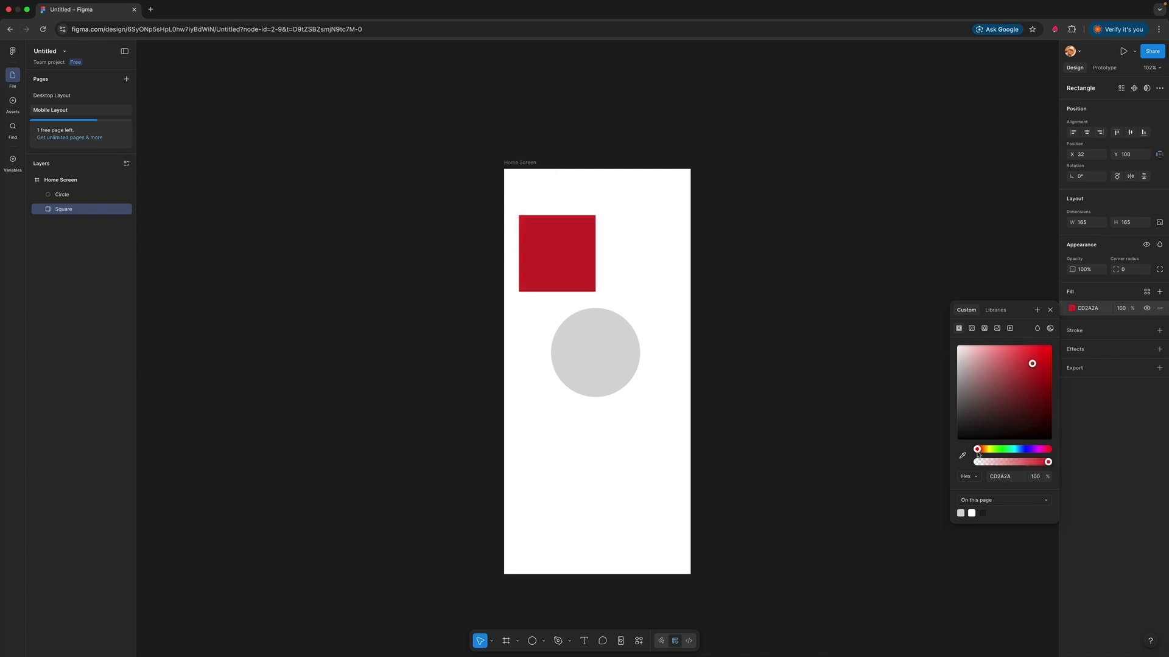
{"action": "mouse_move", "coordinate": [977, 450]}
{"action": "left_mouse_down"}
{"action": "mouse_move", "coordinate": [1000, 450]}
{"action": "mouse_move", "coordinate": [976, 451]}
{"action": "left_mouse_up"}
{"action": "mouse_move", "coordinate": [1032, 365]}
{"action": "left_mouse_down"}
{"action": "mouse_move", "coordinate": [1024, 378]}
{"action": "mouse_move", "coordinate": [1038, 372]}
{"action": "left_mouse_up"}
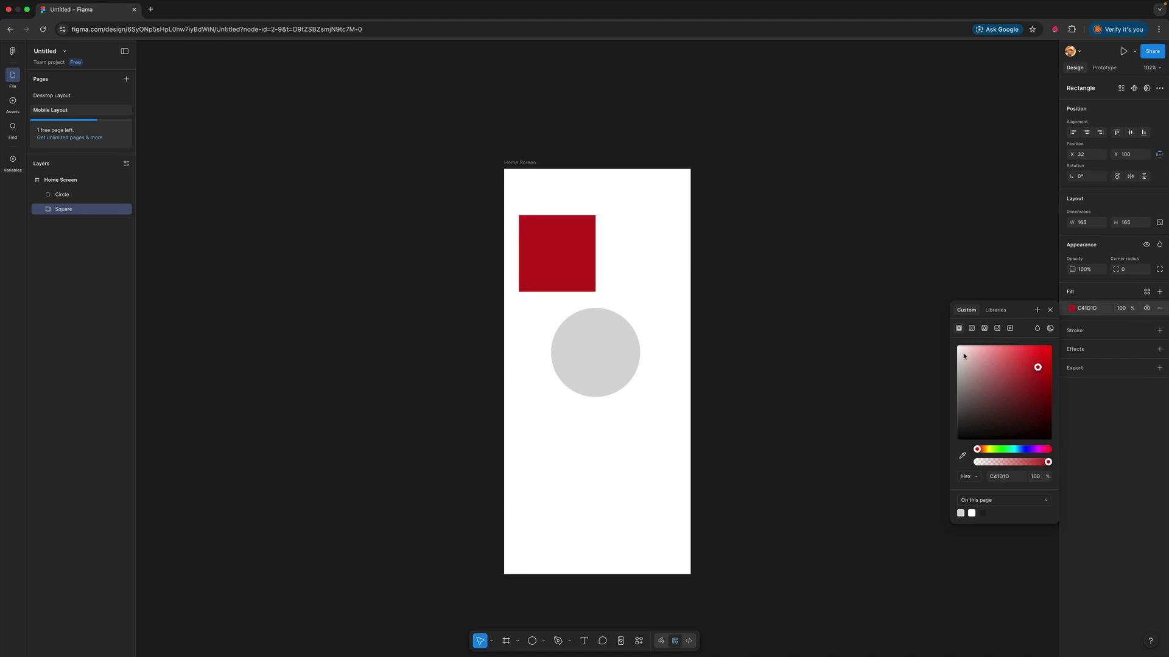
{"action": "left_click", "coordinate": [669, 277]}
Change the circle's fill to bright green, 86D61D.
{"action": "left_click", "coordinate": [592, 342]}
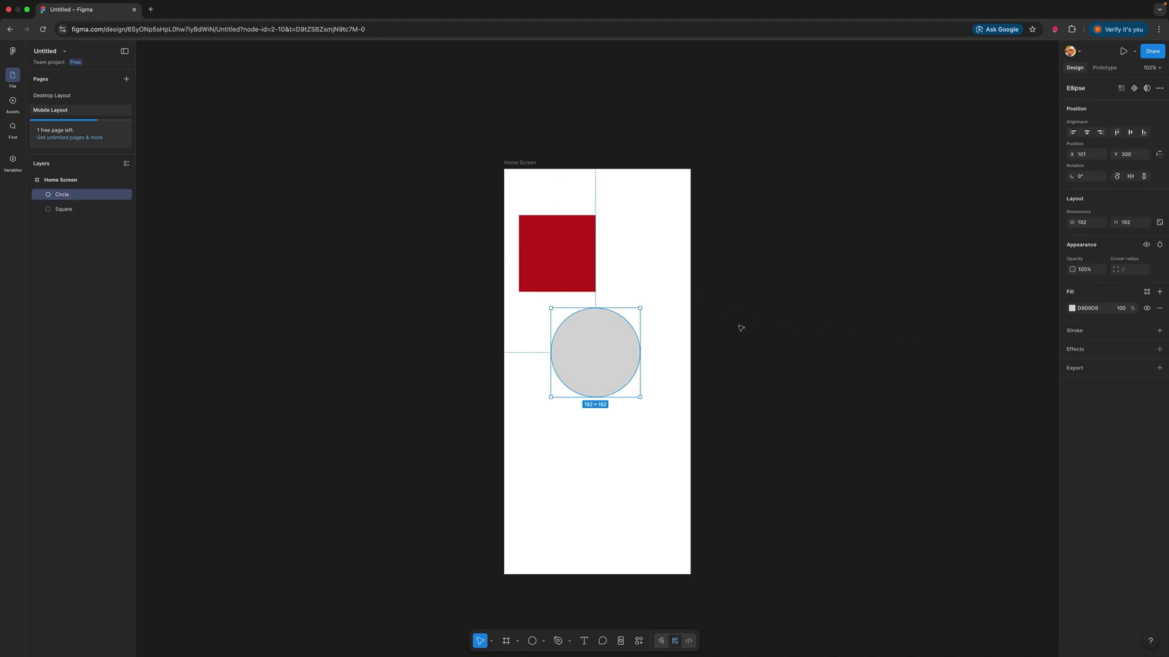
{"action": "left_click", "coordinate": [1073, 309]}
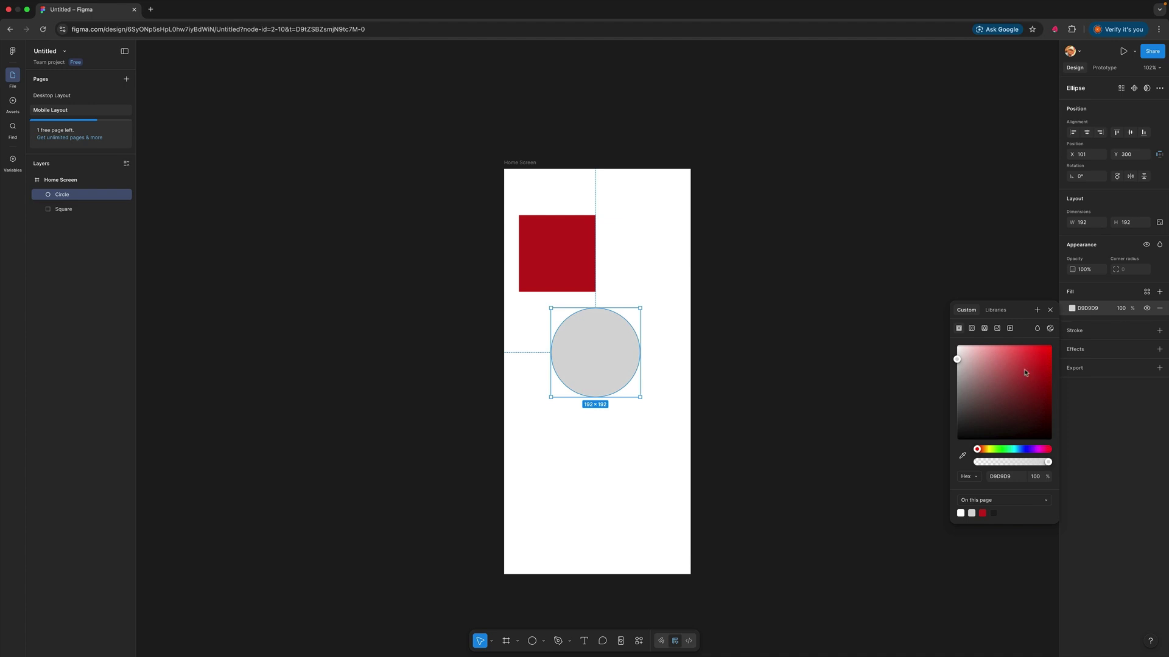
{"action": "left_click_drag", "start_coordinate": [976, 449], "coordinate": [993, 449]}
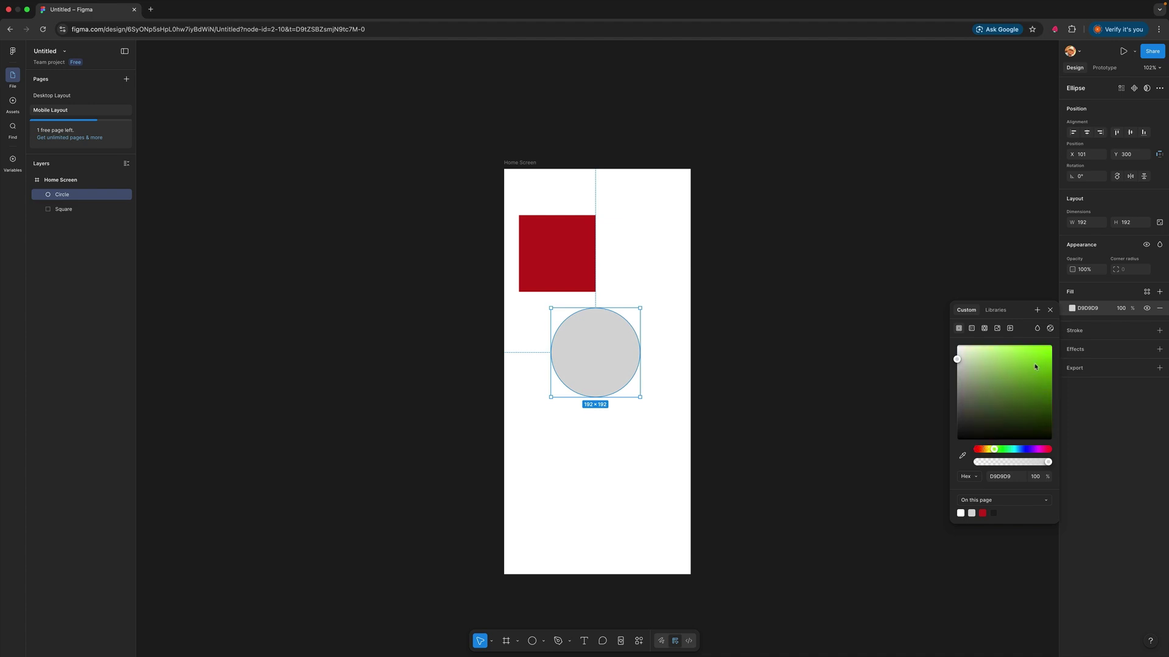
{"action": "left_click", "coordinate": [1034, 366]}
{"action": "left_click", "coordinate": [884, 316]}
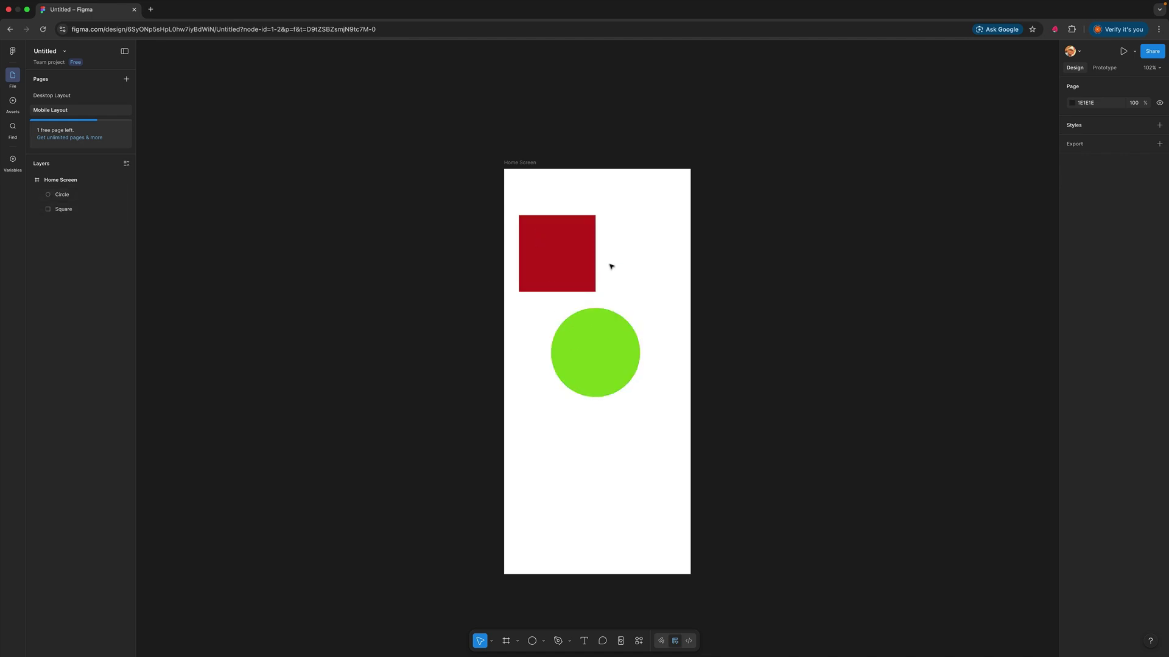
Move the circle so it overlaps the square's lower-right corner and place the Circle layer beneath Square.
{"action": "left_click_drag", "start_coordinate": [600, 363], "coordinate": [594, 297]}
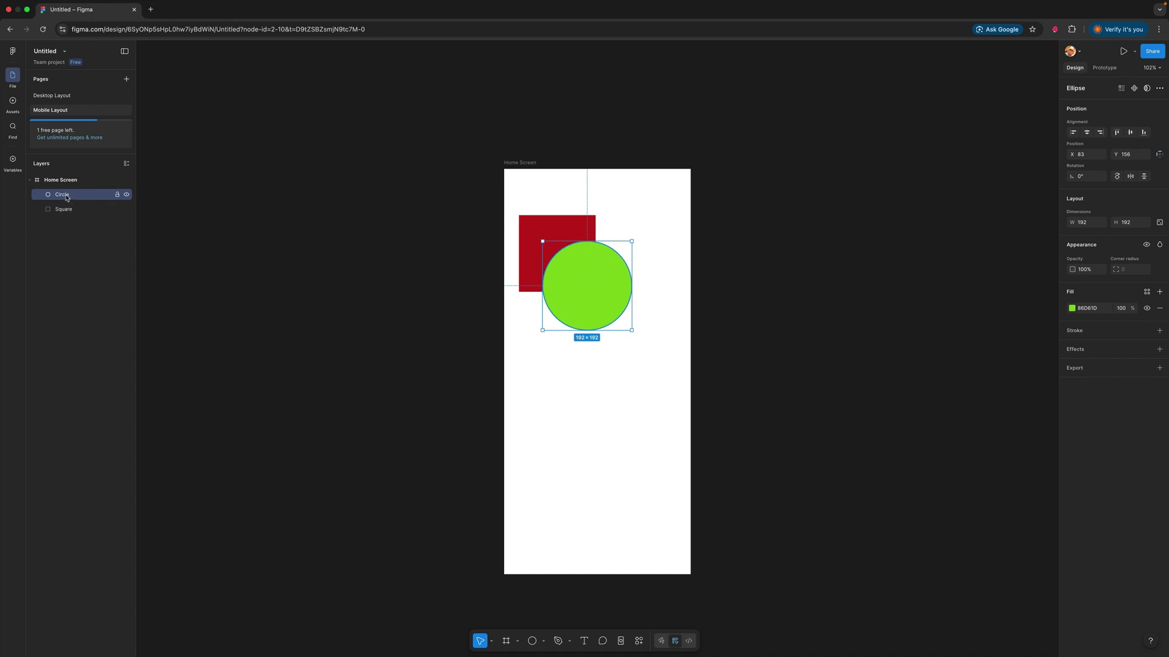
{"action": "left_click_drag", "start_coordinate": [67, 199], "coordinate": [68, 215]}
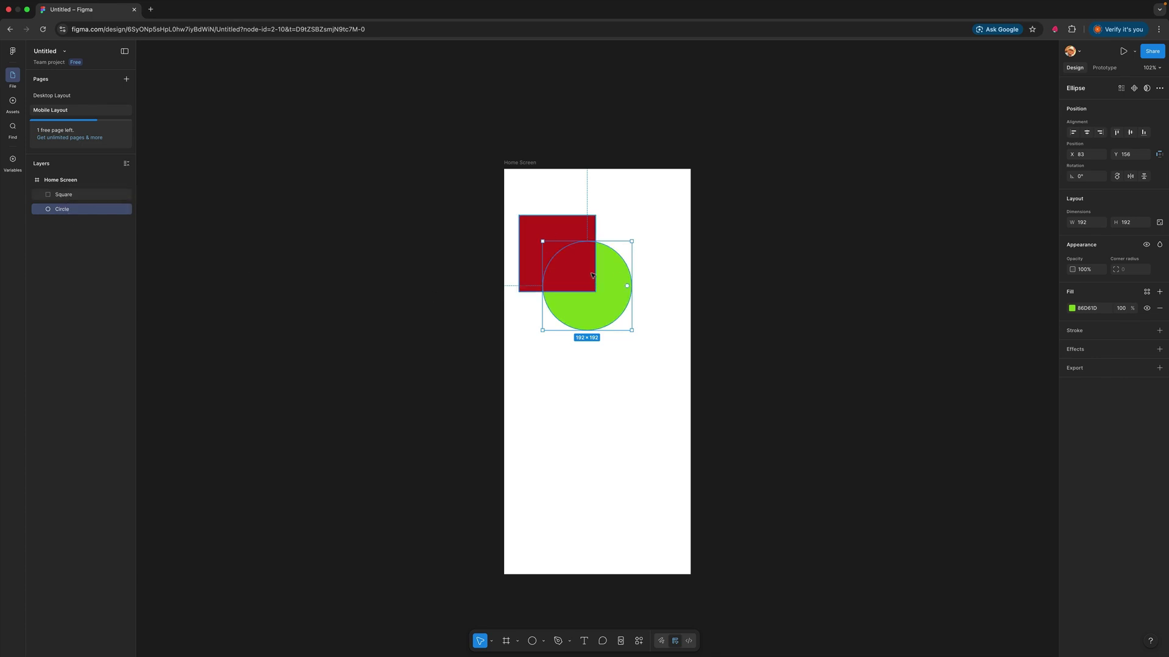
{"action": "left_click", "coordinate": [641, 271]}
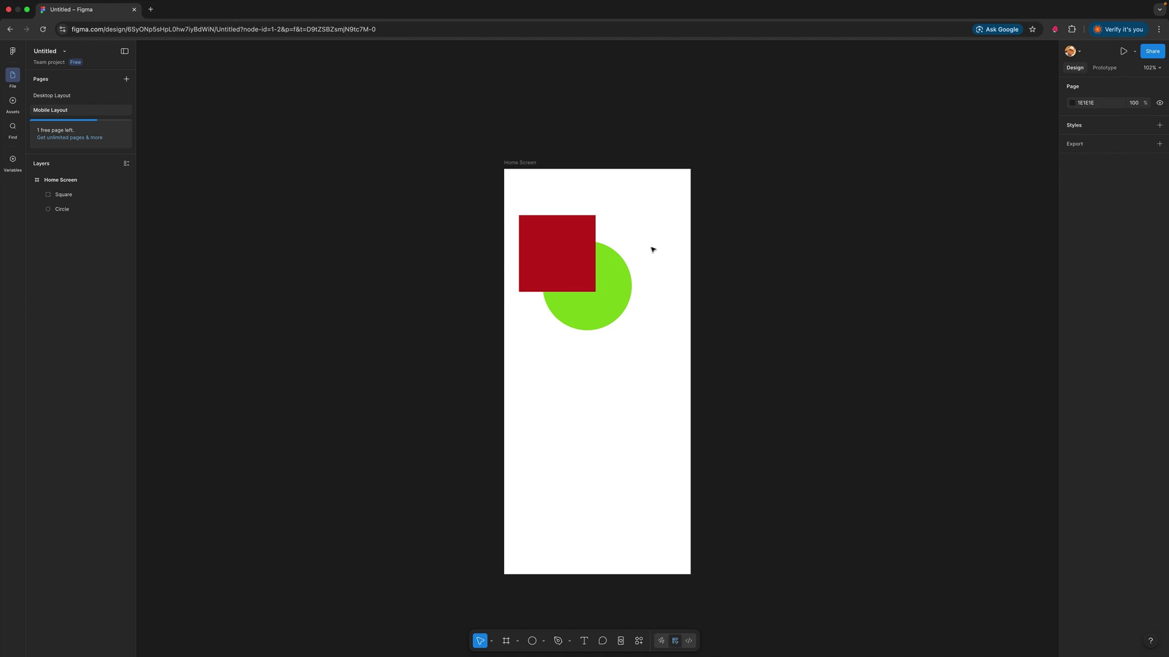
Send the red square to the back, behind the circle.
{"action": "left_click", "coordinate": [550, 234]}
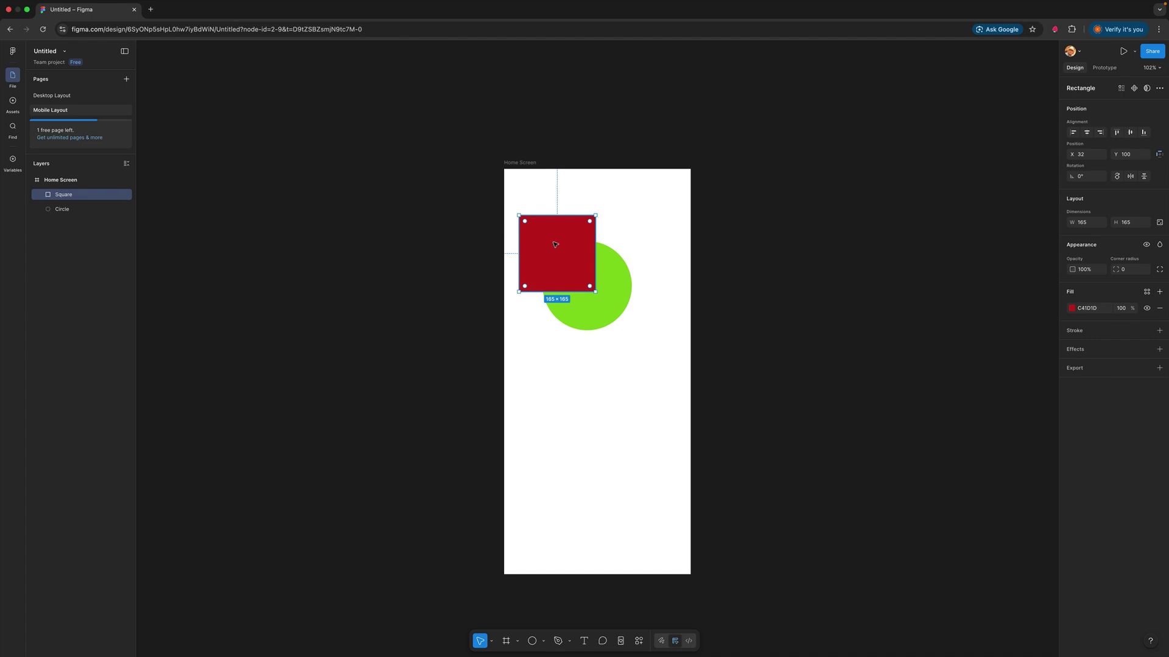
{"action": "right_click", "coordinate": [555, 245]}
{"action": "mouse_move", "coordinate": [570, 324]}
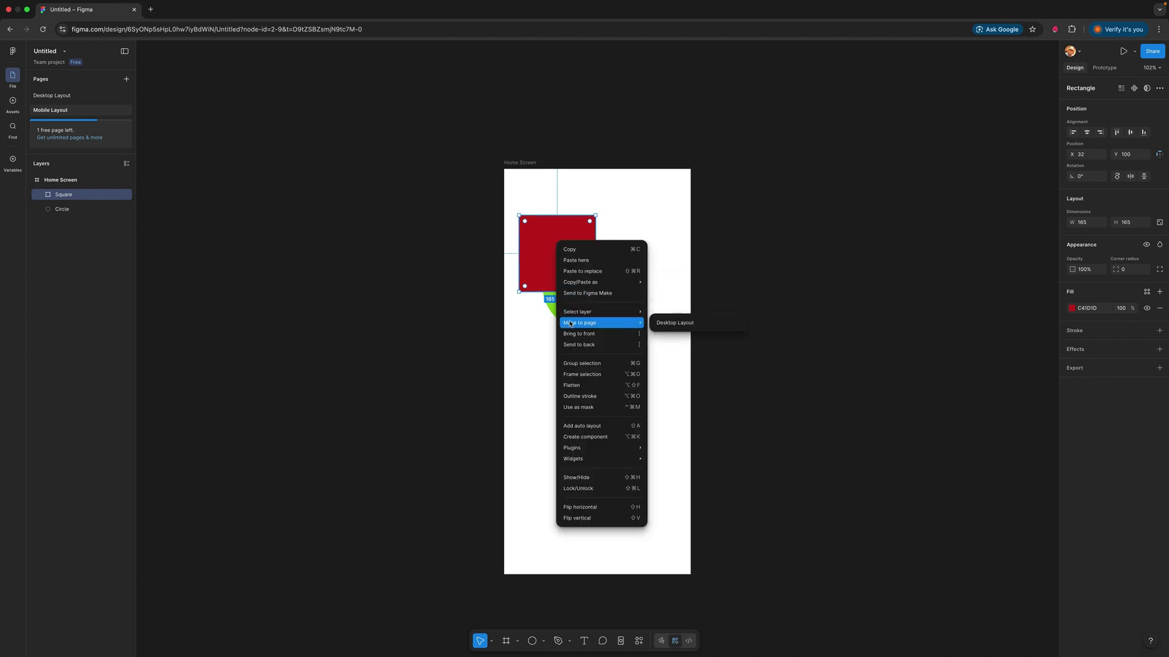
{"action": "left_click", "coordinate": [571, 345]}
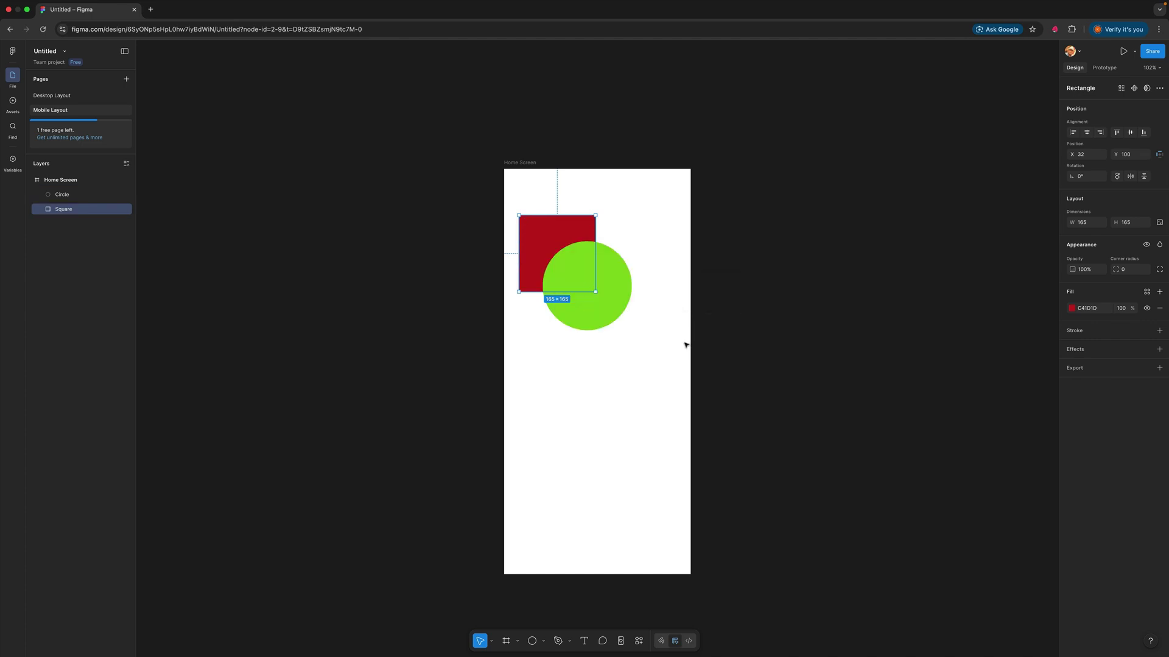
{"action": "left_click", "coordinate": [647, 347]}
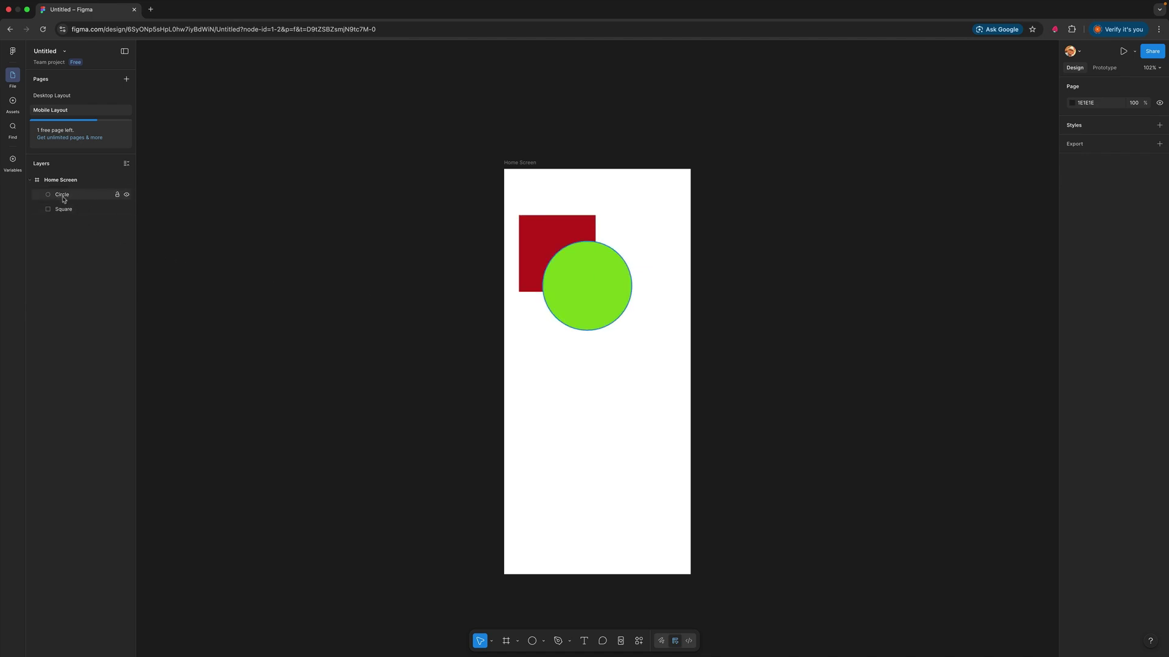
Lock the Circle layer and try moving the red square below the circle, undoing the move.
{"action": "left_click", "coordinate": [119, 196]}
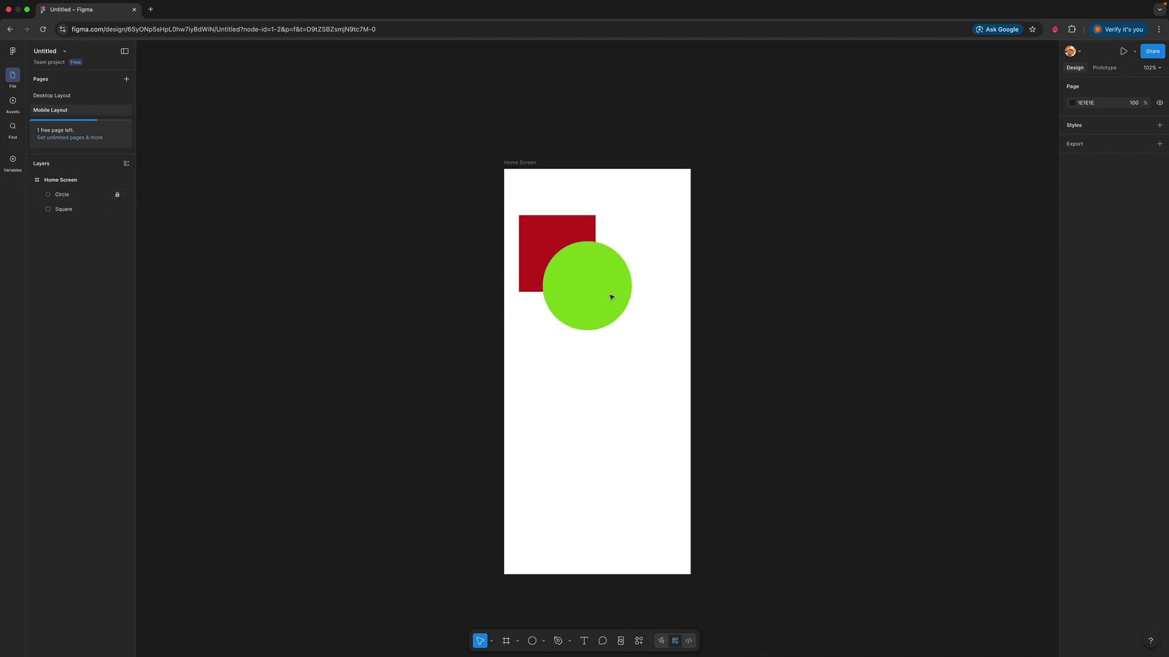
{"action": "left_click", "coordinate": [551, 243]}
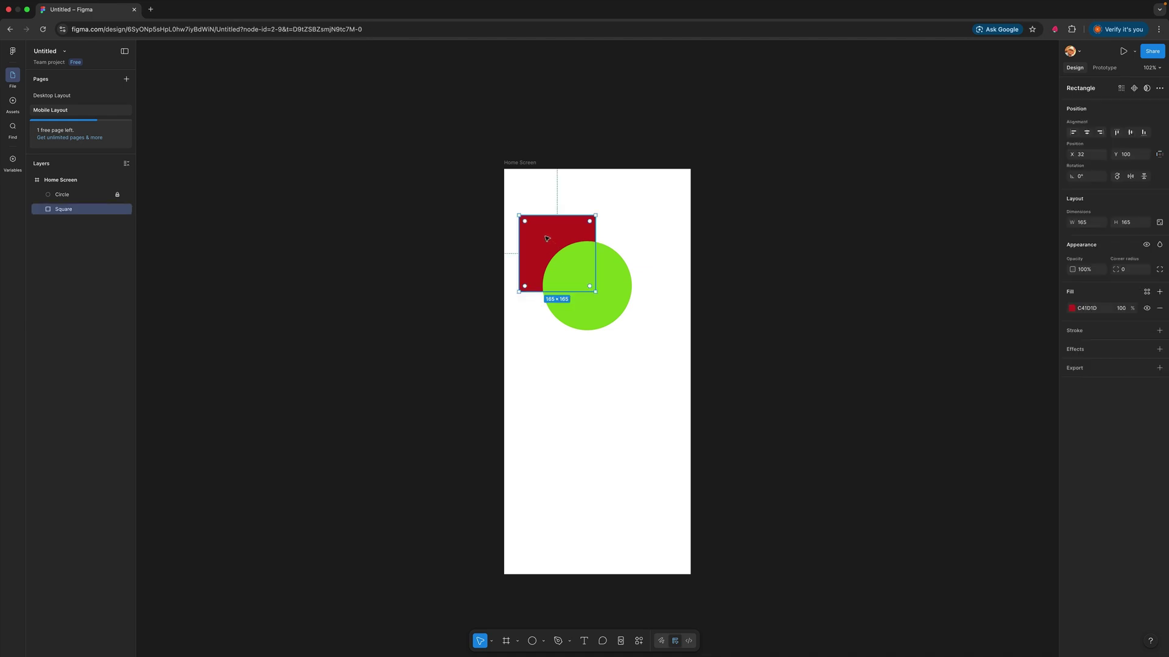
{"action": "left_click_drag", "start_coordinate": [546, 238], "coordinate": [574, 403]}
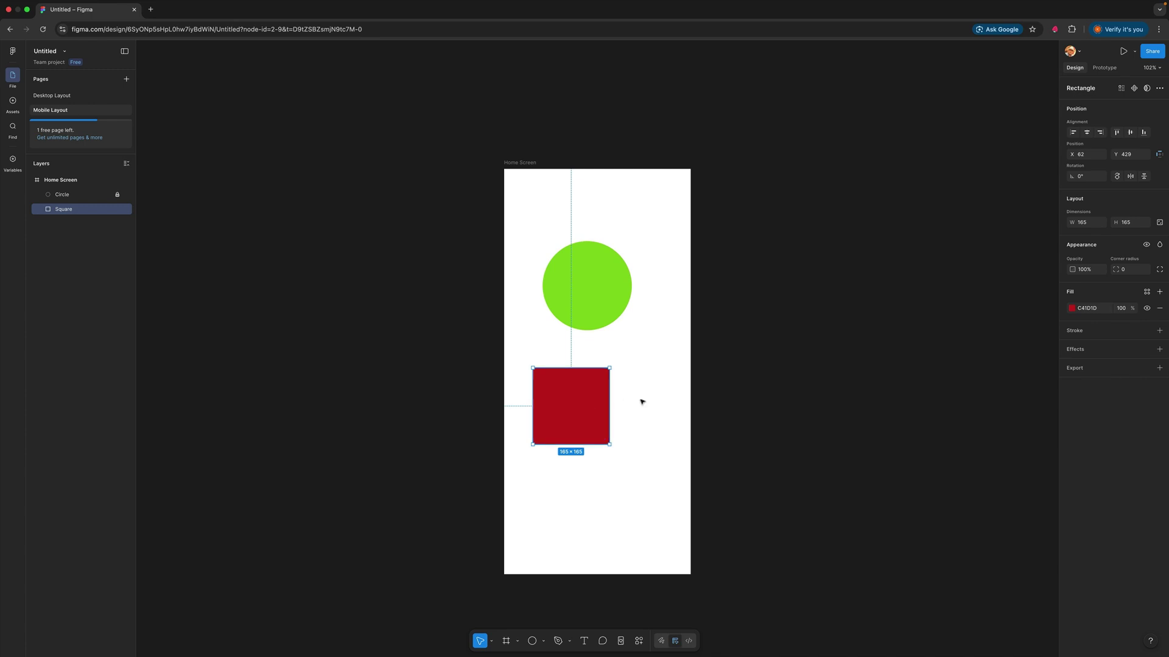
{"action": "key", "text": "super+z"}
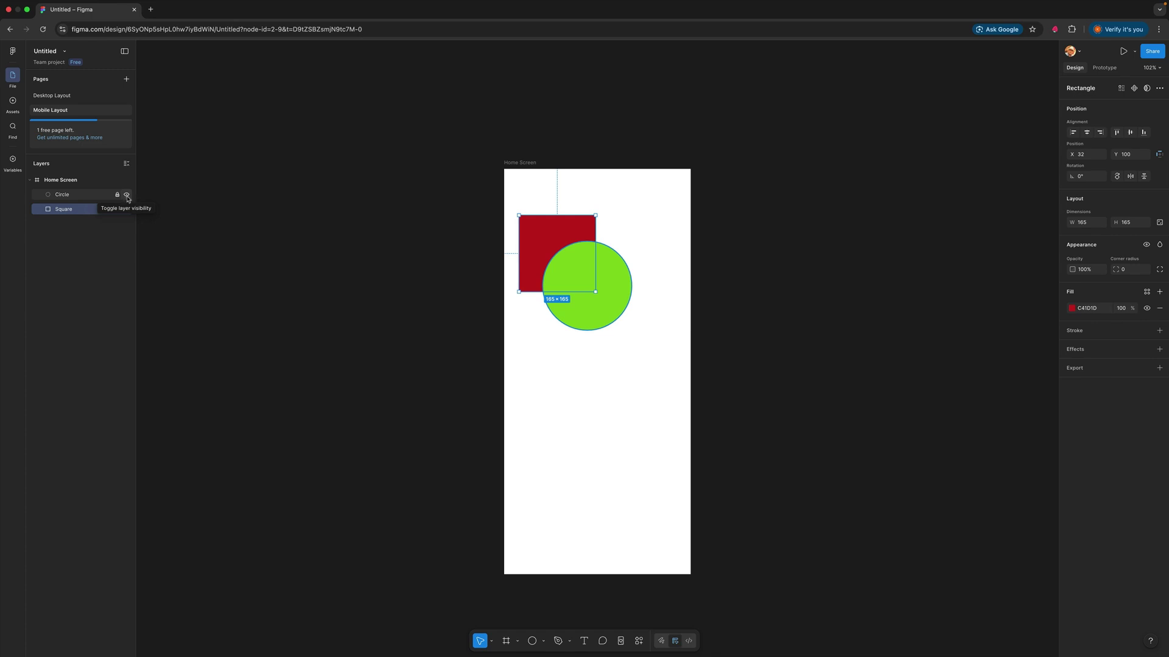
Hide the Circle layer, make it visible again and unlock it.
{"action": "left_click", "coordinate": [127, 196]}
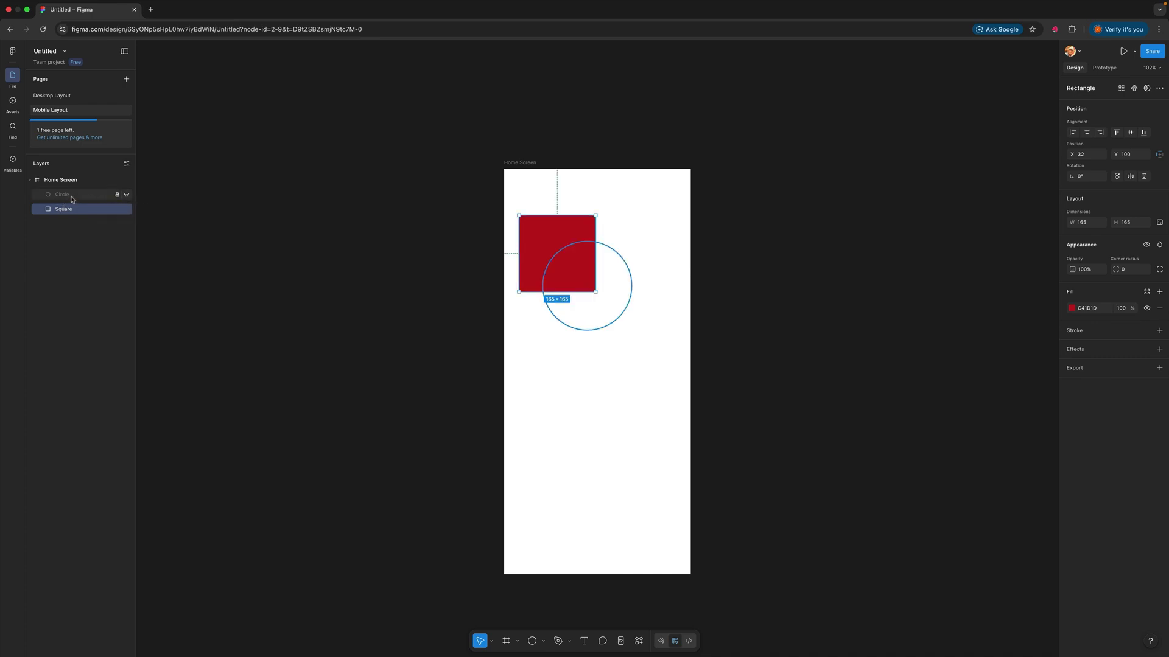
{"action": "left_click", "coordinate": [621, 311]}
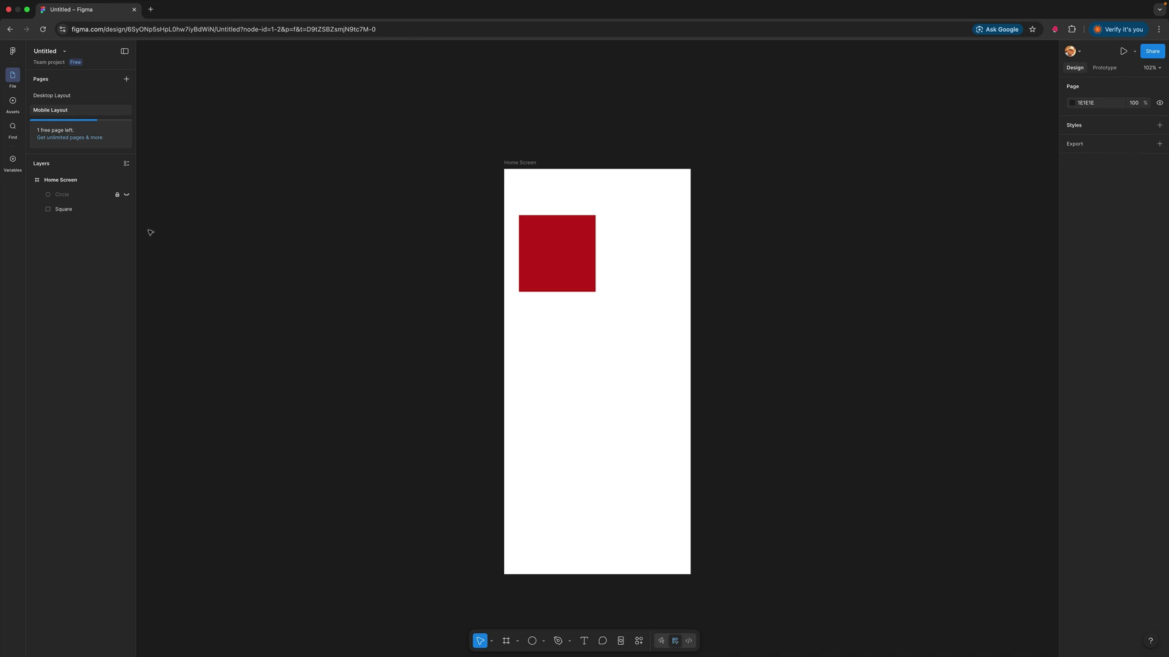
{"action": "left_click", "coordinate": [126, 196]}
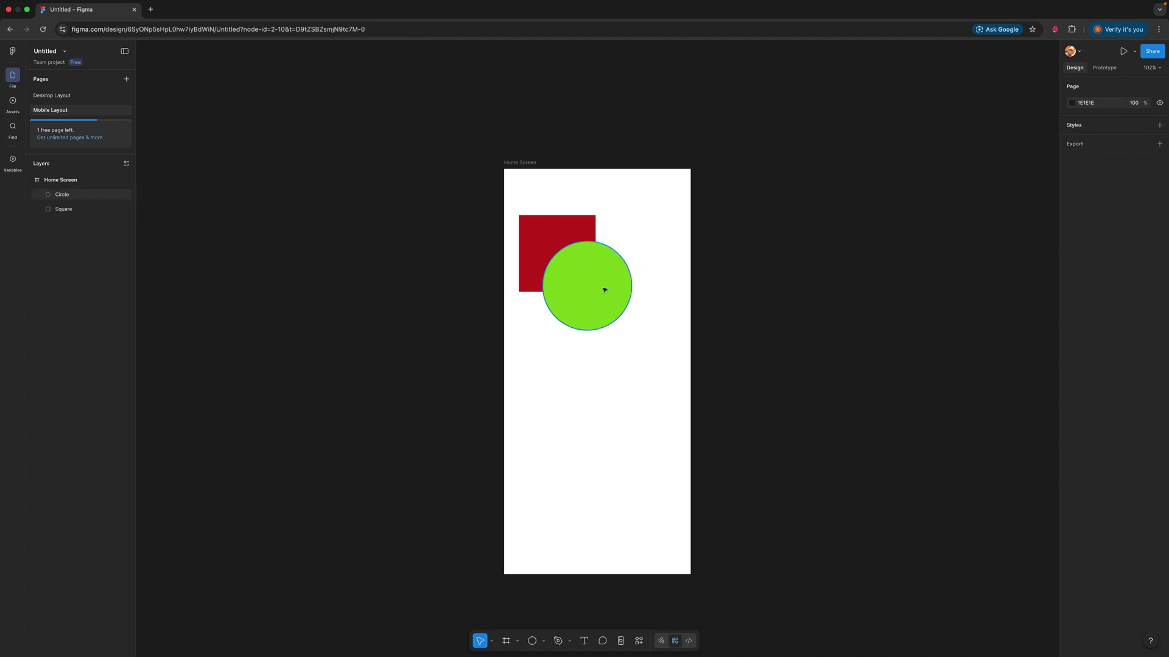
Move the green circle clear below the square, to about X 92, Y 348.
{"action": "left_click_drag", "start_coordinate": [604, 290], "coordinate": [607, 379]}
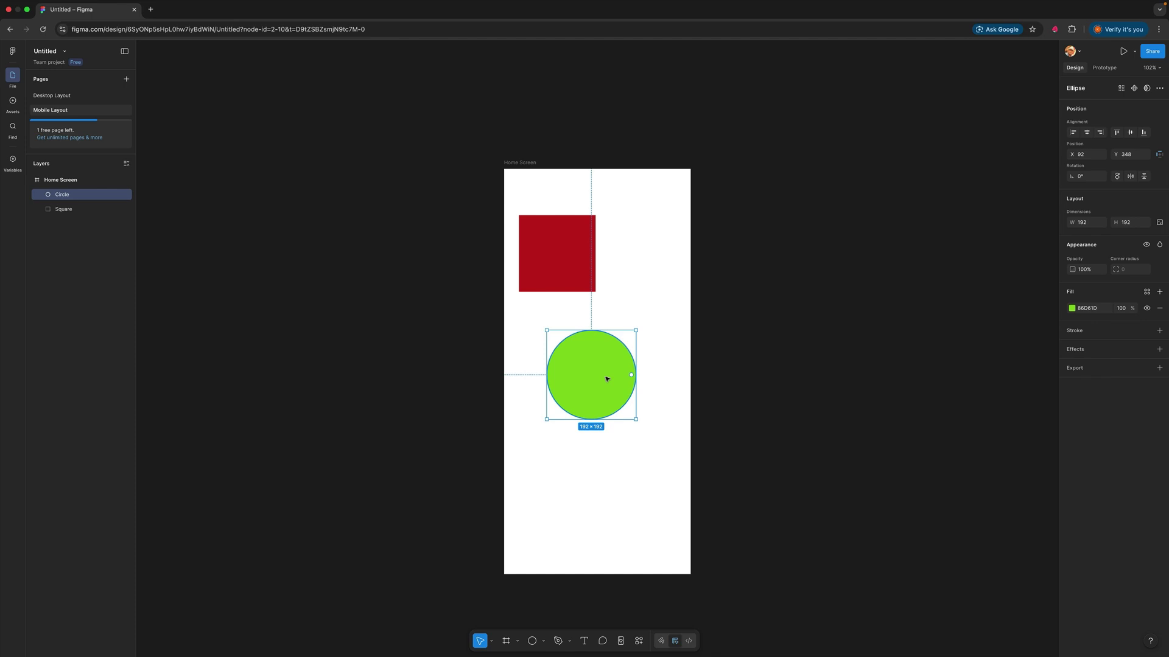
{"action": "left_click", "coordinate": [661, 293]}
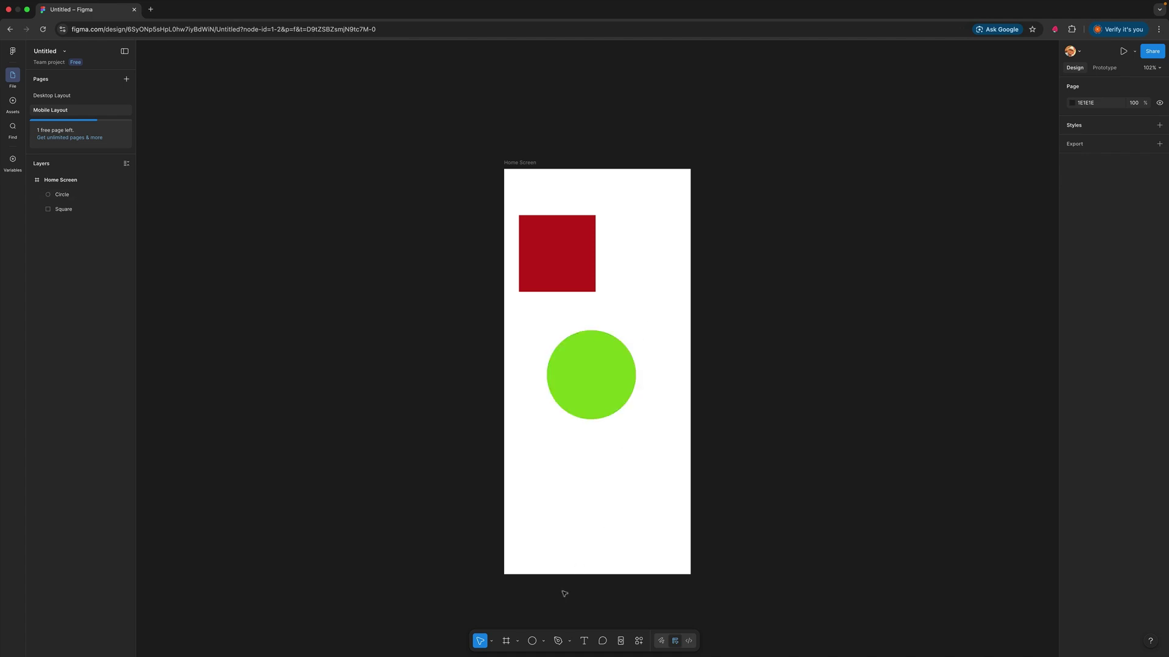
Add the text Hello below the circle in Home Screen, at about X 89, Y 616.
{"action": "left_click", "coordinate": [584, 643]}
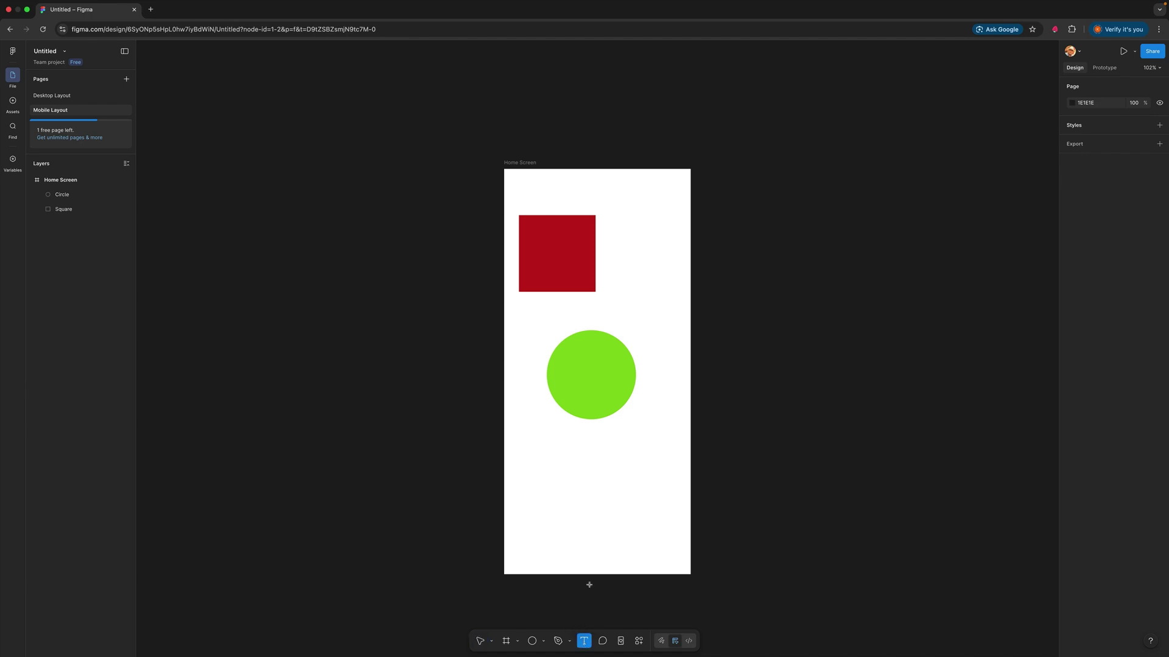
{"action": "left_click", "coordinate": [545, 454]}
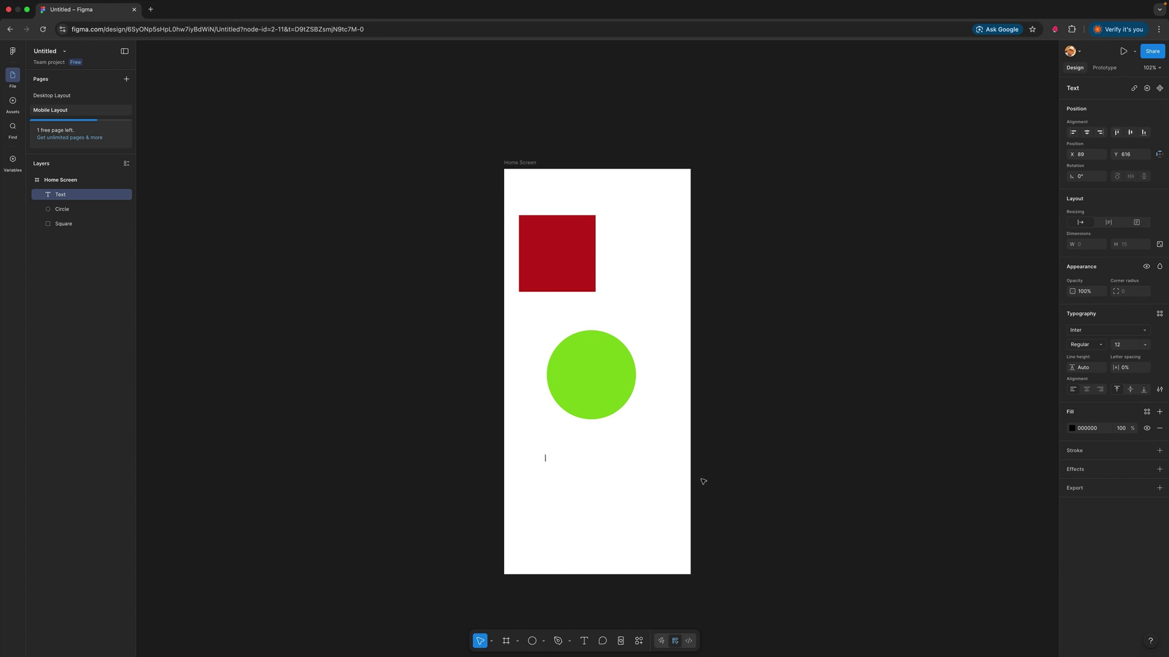
{"action": "type", "text": "Hello"}
{"action": "key", "text": "Escape"}
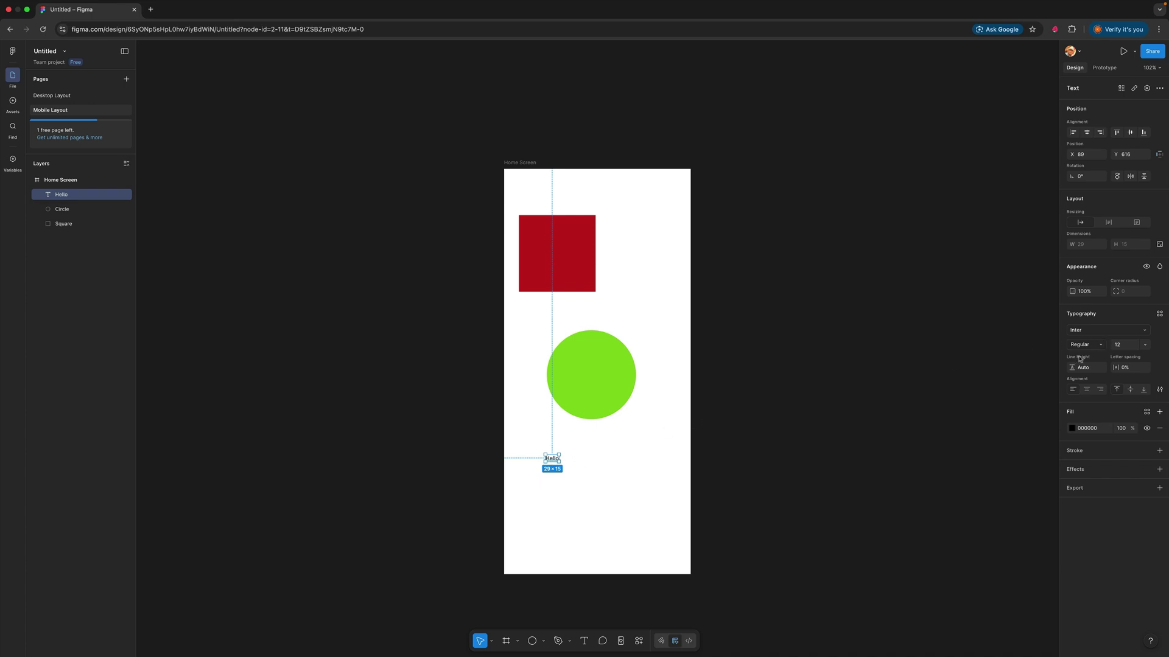
Set the Hello text's font size to 64 and its weight to Extra Bold.
{"action": "left_click", "coordinate": [1145, 346]}
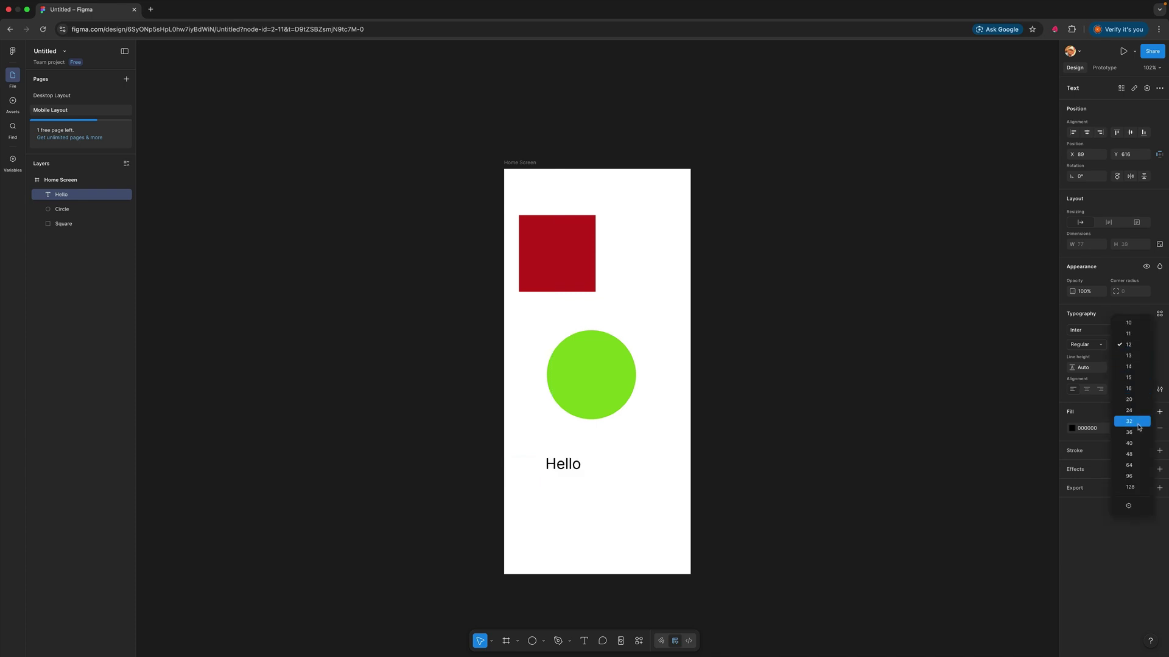
{"action": "left_click", "coordinate": [1129, 465]}
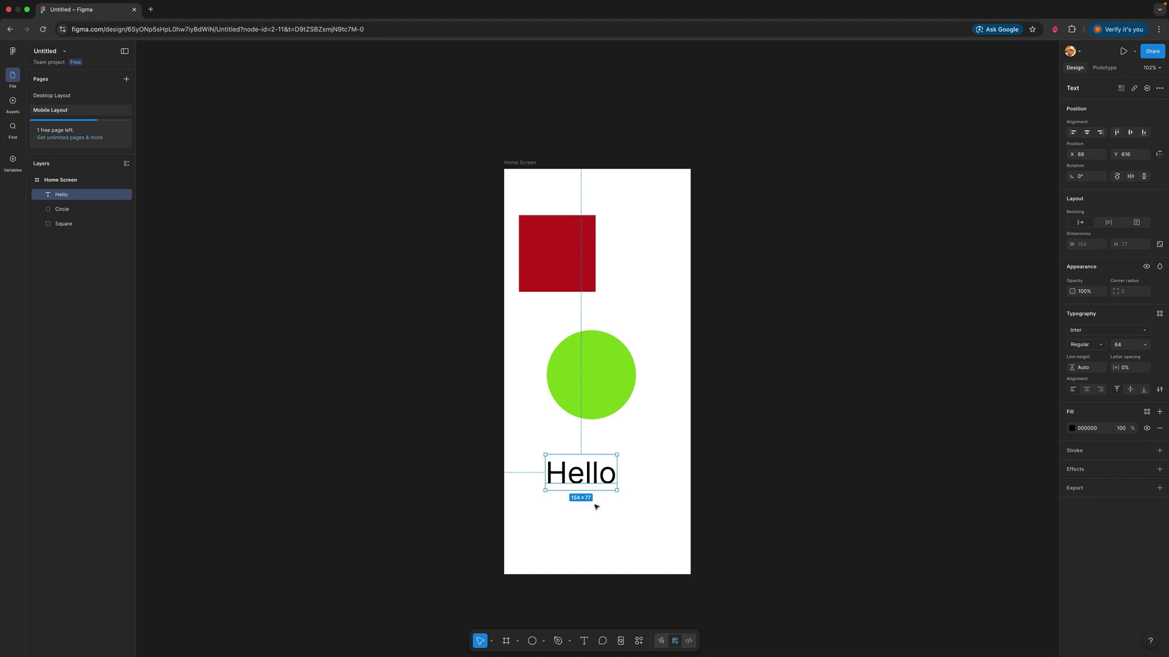
{"action": "left_click", "coordinate": [1104, 345]}
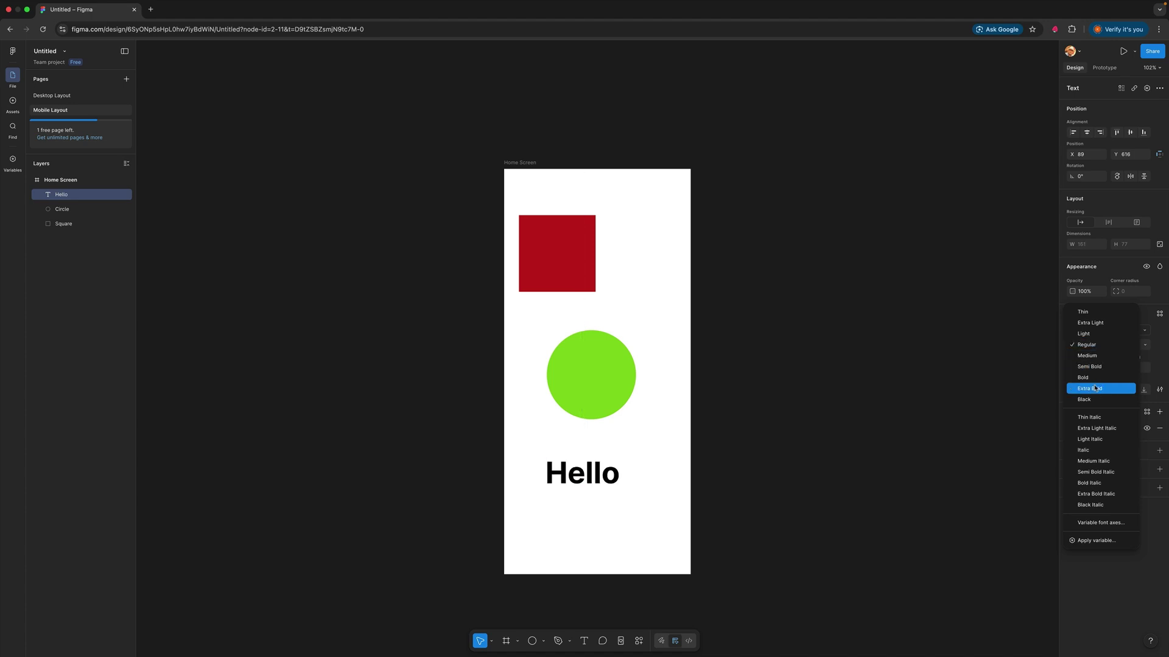
{"action": "left_click", "coordinate": [1091, 388]}
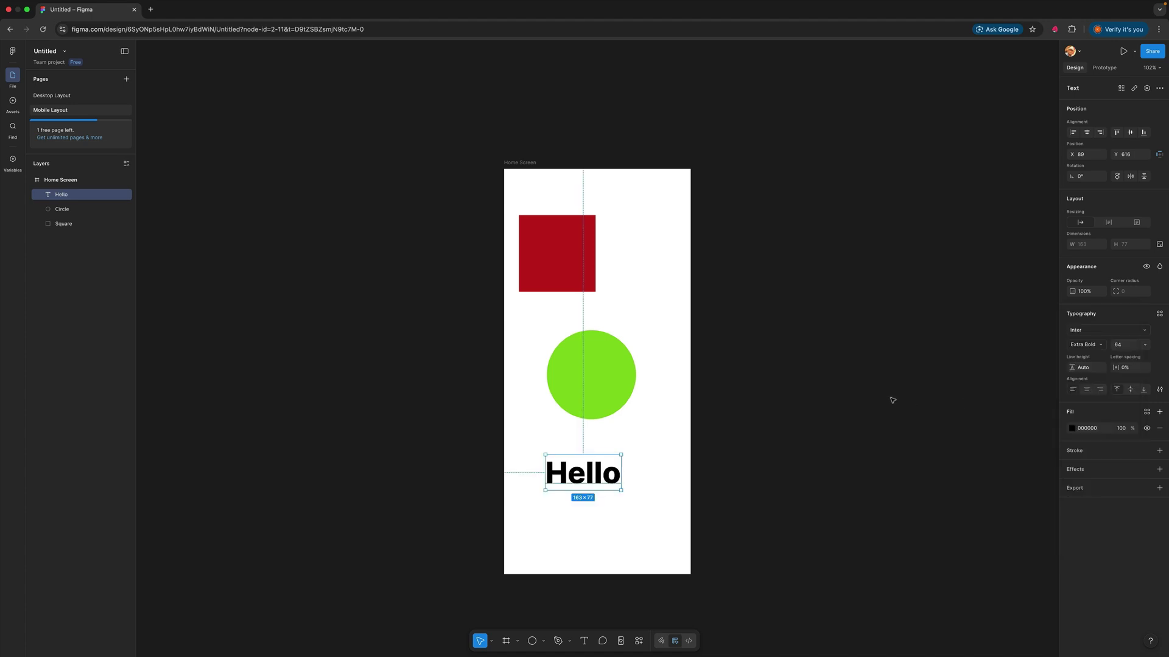
Change the Hello text's font to Kanit and deselect the text.
{"action": "left_click", "coordinate": [1145, 332]}
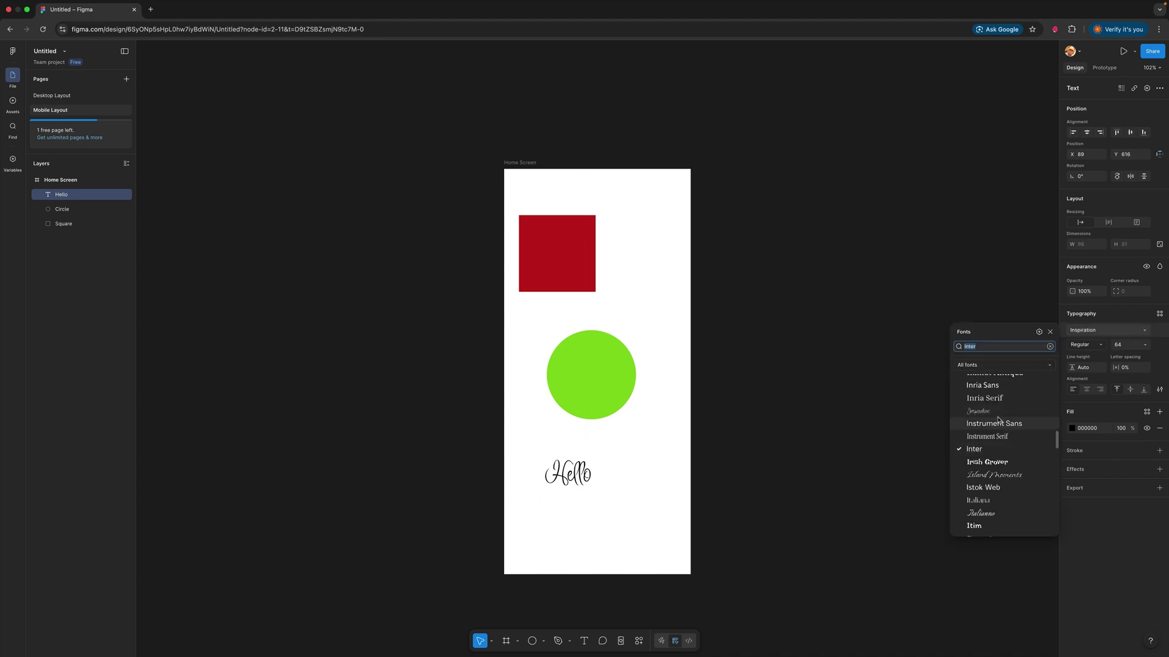
{"action": "scroll", "coordinate": [993, 445], "scroll_direction": "down", "scroll_amount": 8}
{"action": "scroll", "coordinate": [991, 463], "scroll_direction": "down", "scroll_amount": 5}
{"action": "left_click", "coordinate": [989, 482]}
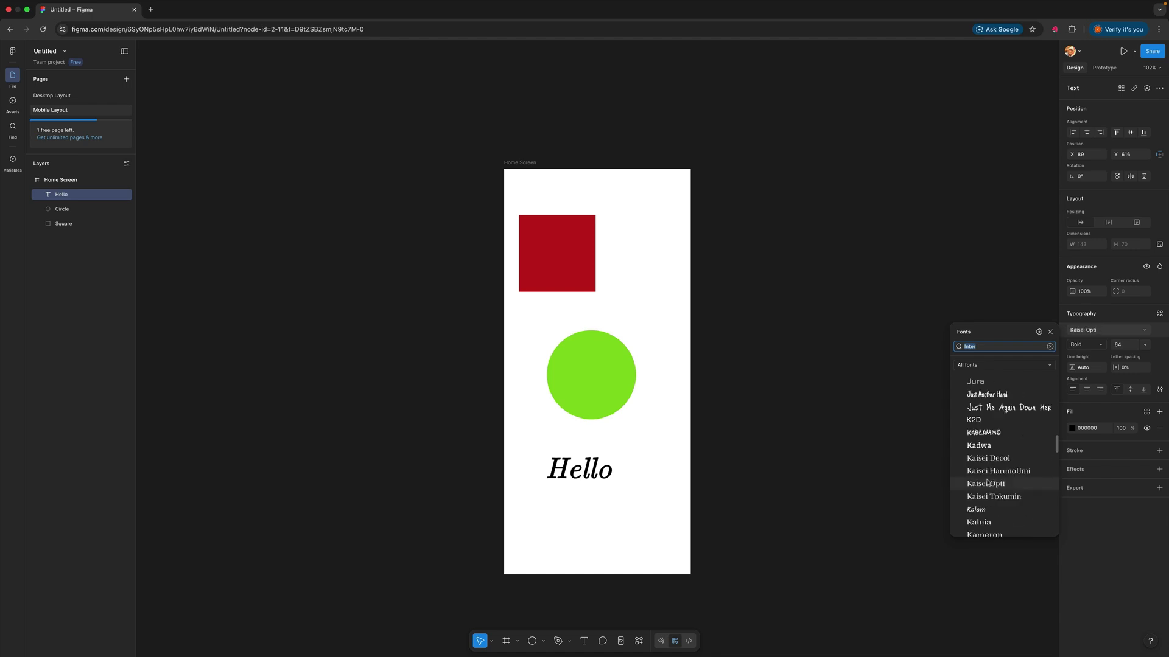
{"action": "scroll", "coordinate": [989, 484], "scroll_direction": "down", "scroll_amount": 2}
{"action": "scroll", "coordinate": [988, 484], "scroll_direction": "down", "scroll_amount": 1}
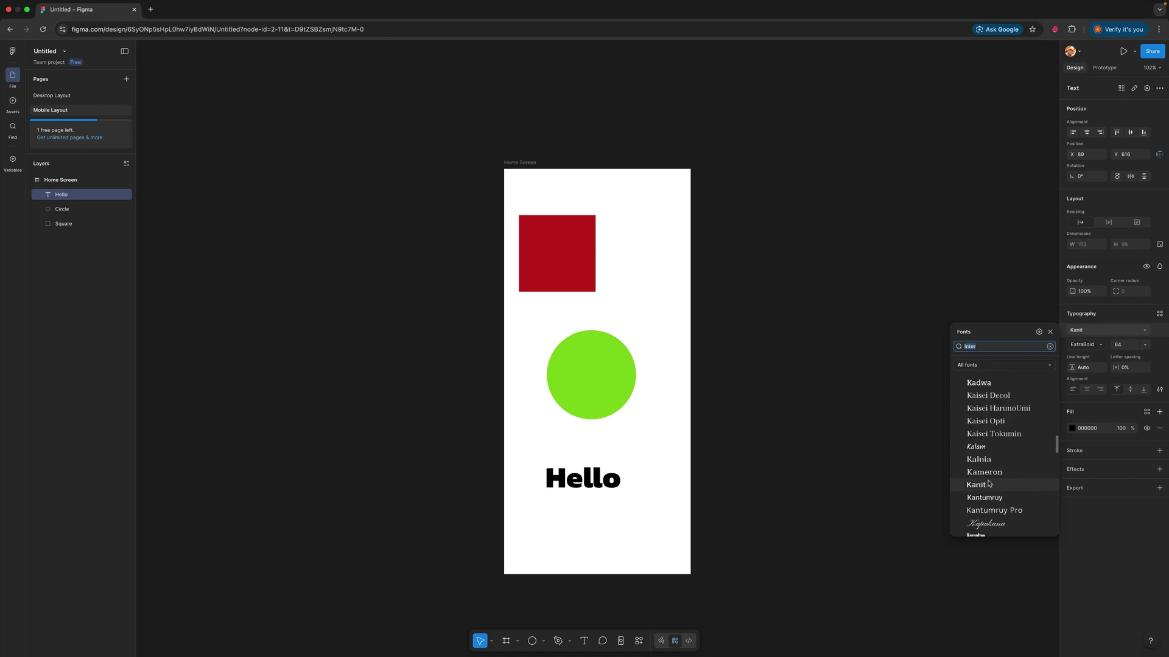
{"action": "left_click", "coordinate": [989, 477]}
{"action": "left_click", "coordinate": [986, 485]}
{"action": "key", "text": "Escape"}
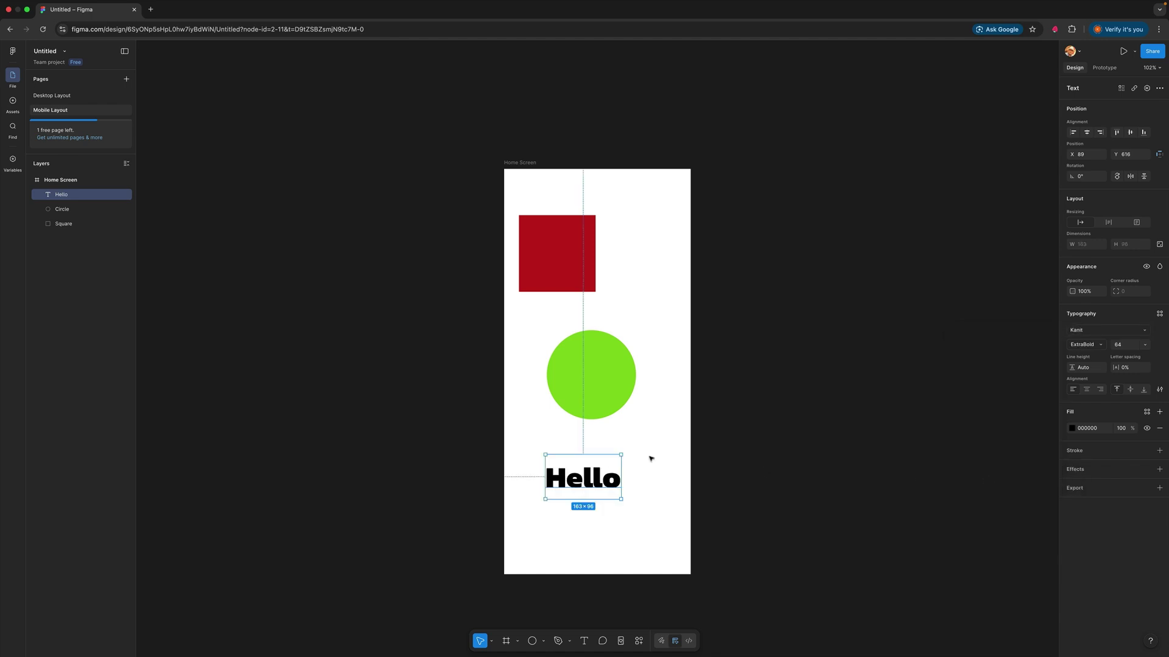
{"action": "left_click", "coordinate": [658, 437]}
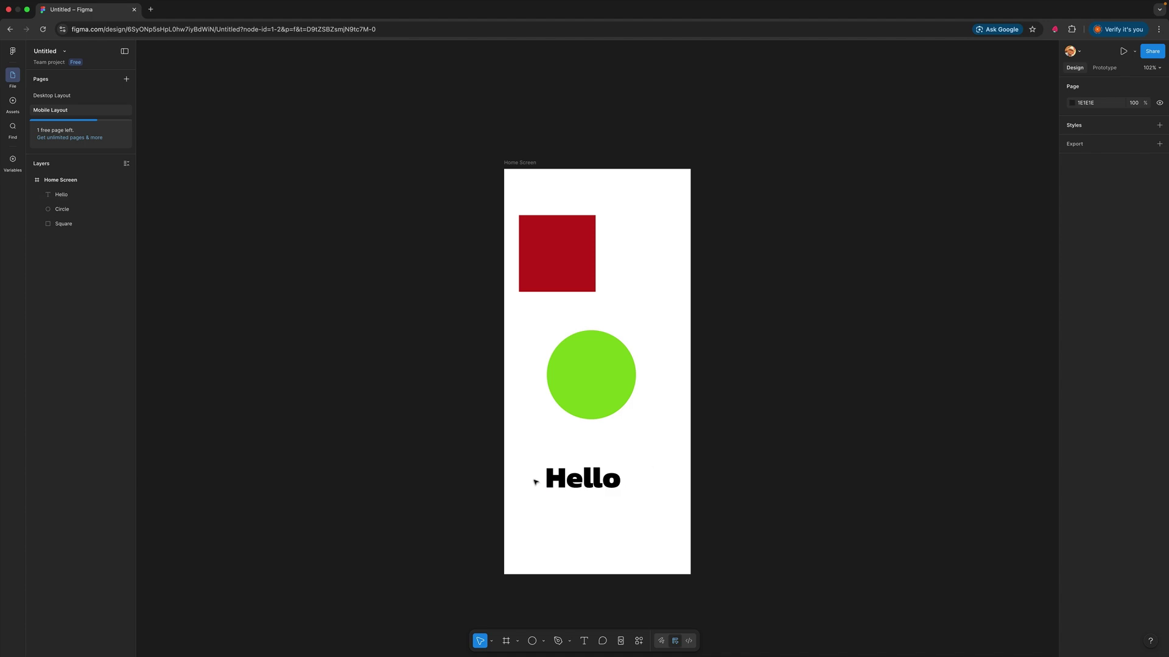
Recolour the Hello text's fill to the blue 3896F4 and deselect it.
{"action": "left_click", "coordinate": [582, 484]}
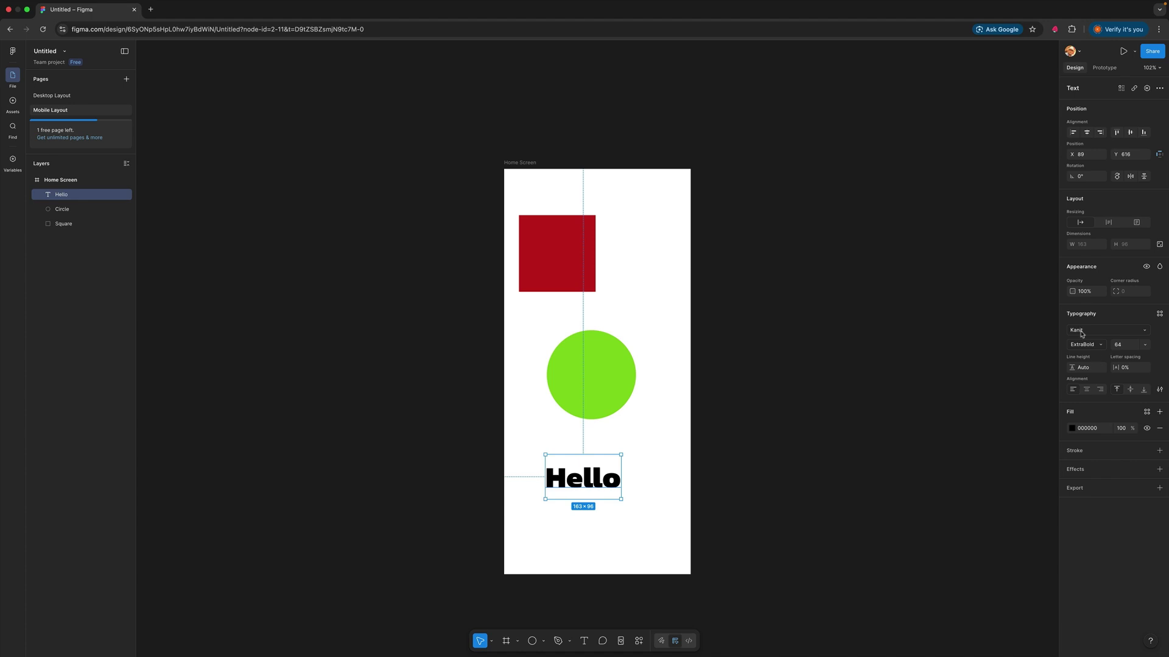
{"action": "left_click", "coordinate": [1072, 430]}
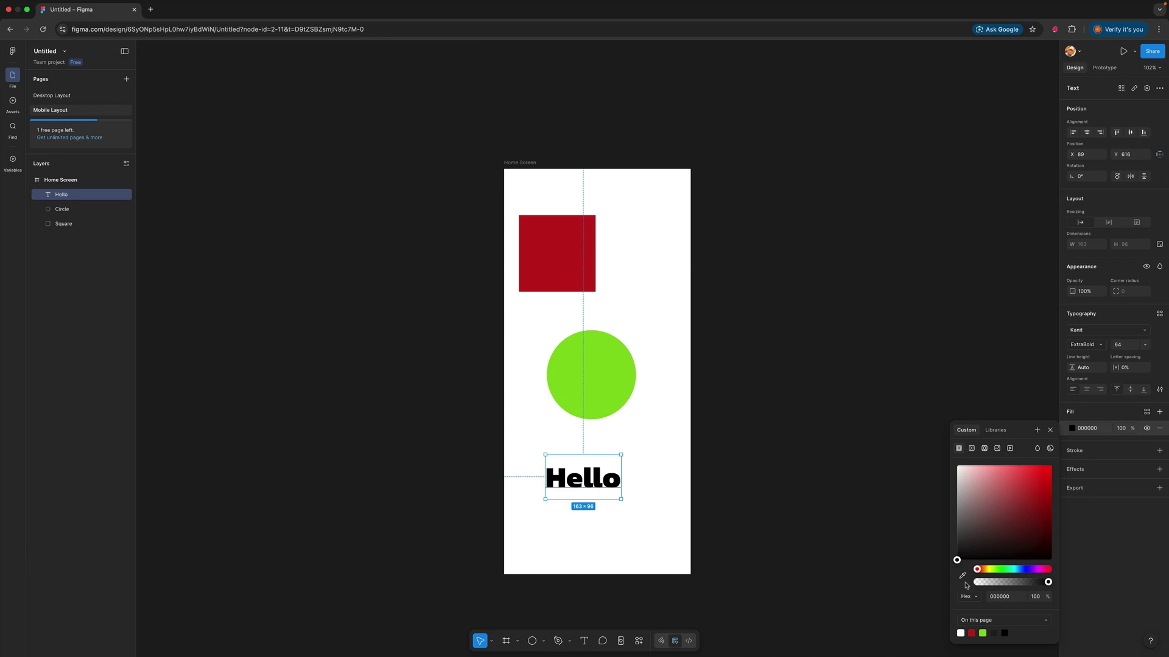
{"action": "left_click_drag", "start_coordinate": [983, 529], "coordinate": [1029, 469]}
{"action": "left_click_drag", "start_coordinate": [1018, 569], "coordinate": [1018, 566]}
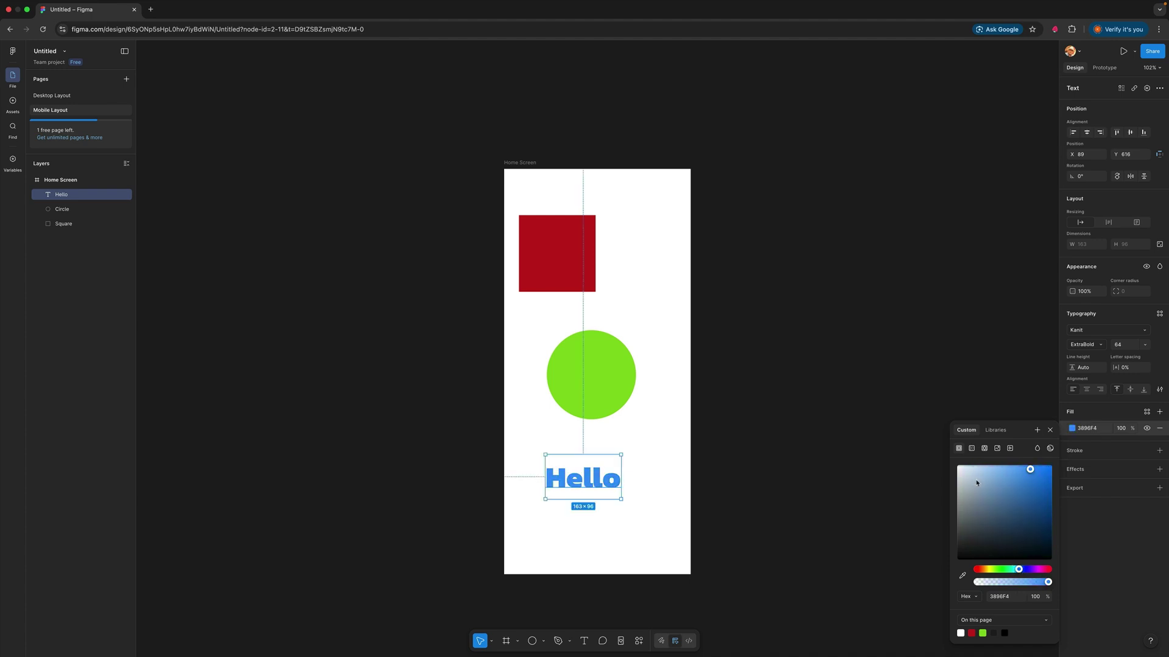
{"action": "left_click", "coordinate": [640, 476]}
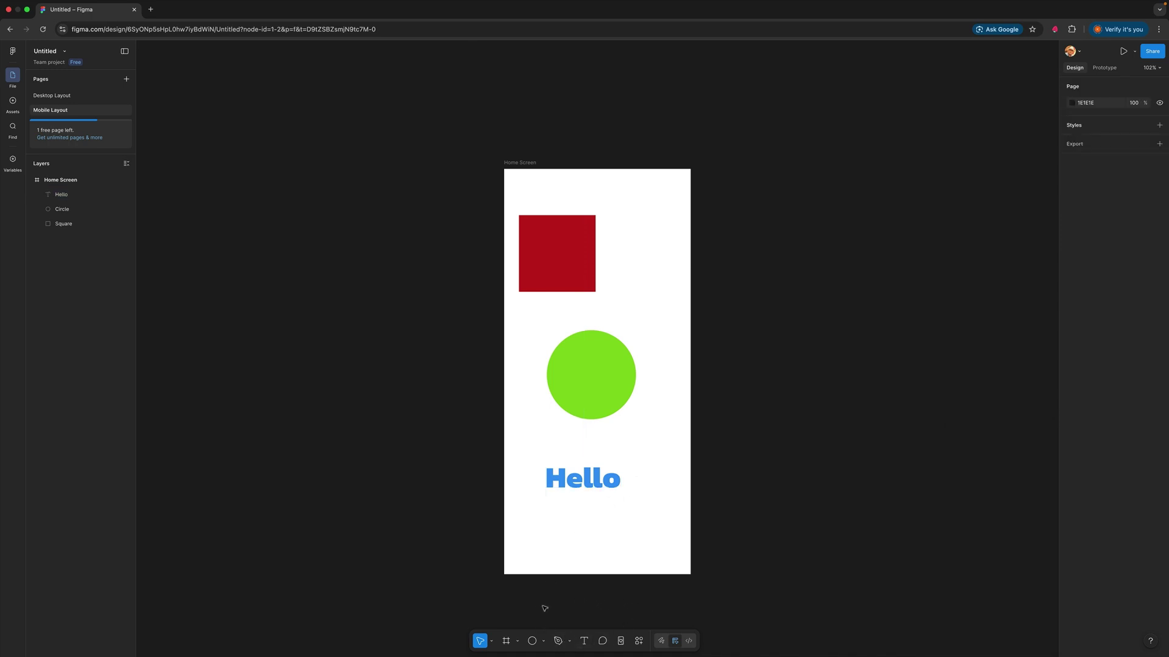